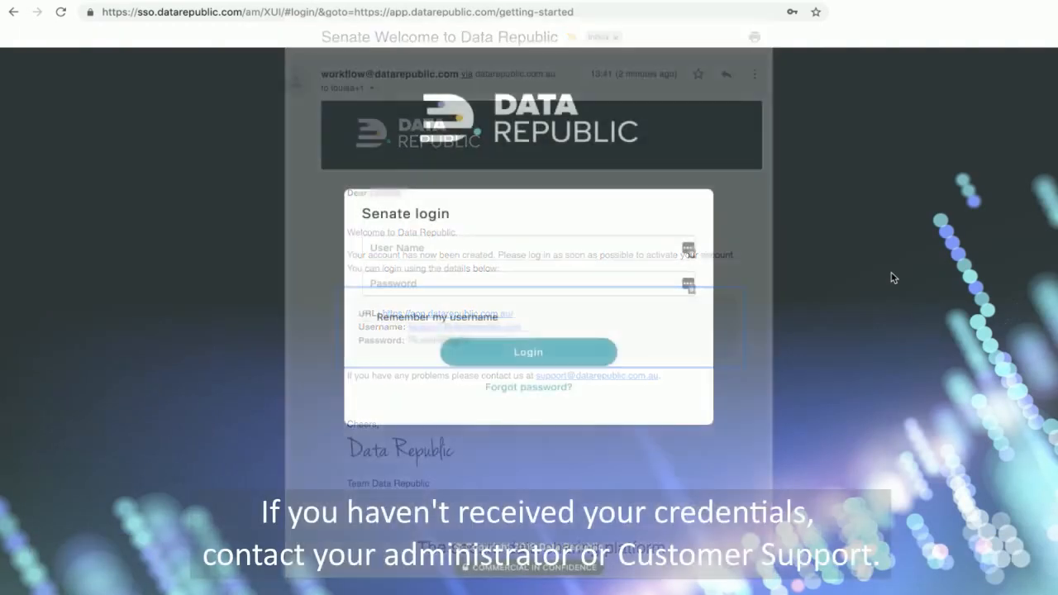
- Sign in with the account's e-mail address and password, then open the account menu
{"action": "left_click", "coordinate": [496, 252]}
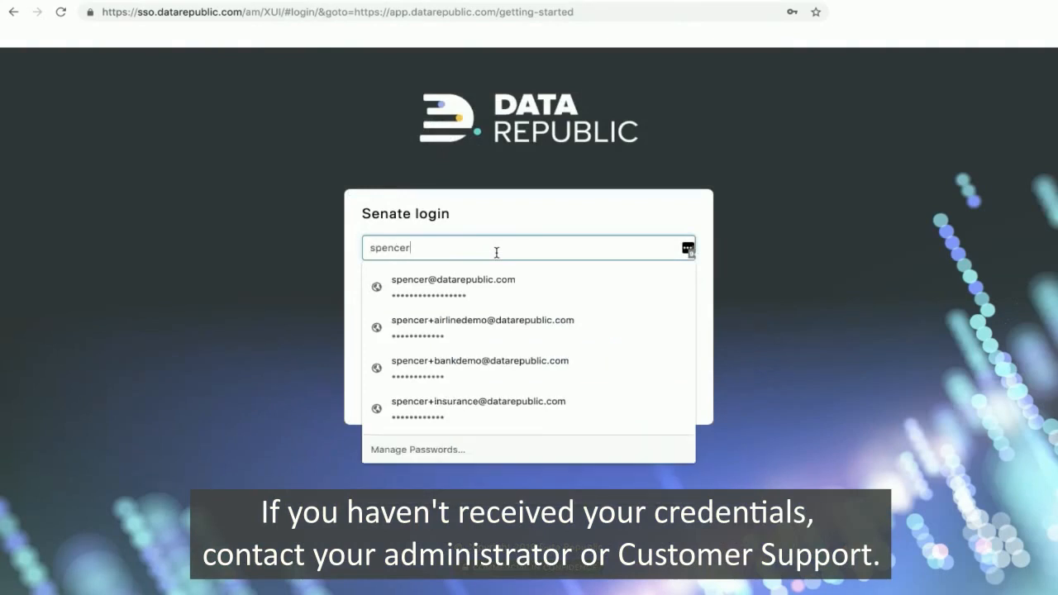
{"action": "key", "text": "Tab"}
{"action": "type", "text": "•••••••••••••••••"}
{"action": "left_click", "coordinate": [496, 355]}
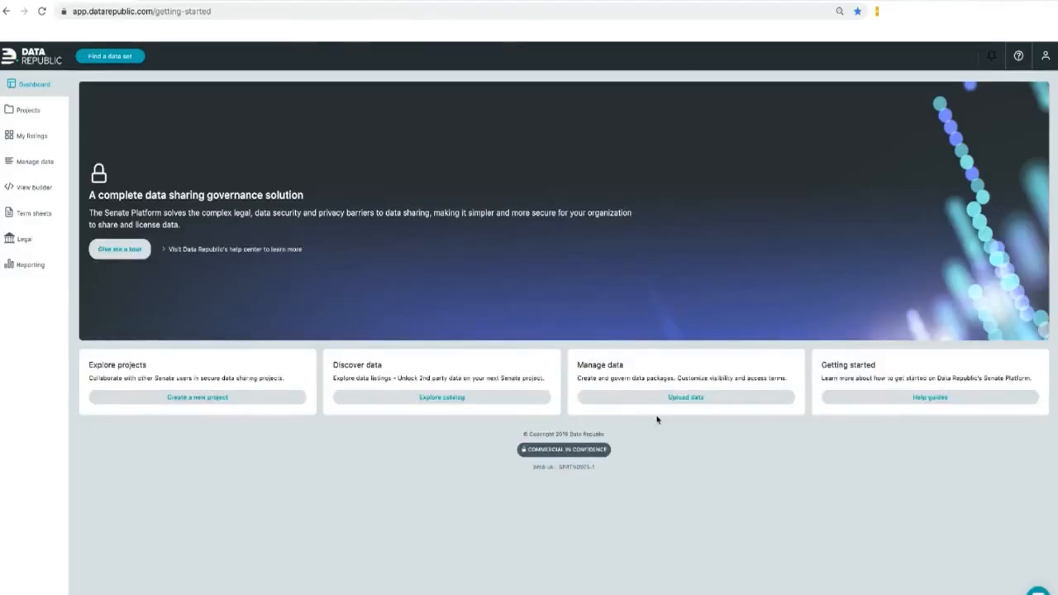
{"action": "left_click", "coordinate": [1045, 69]}
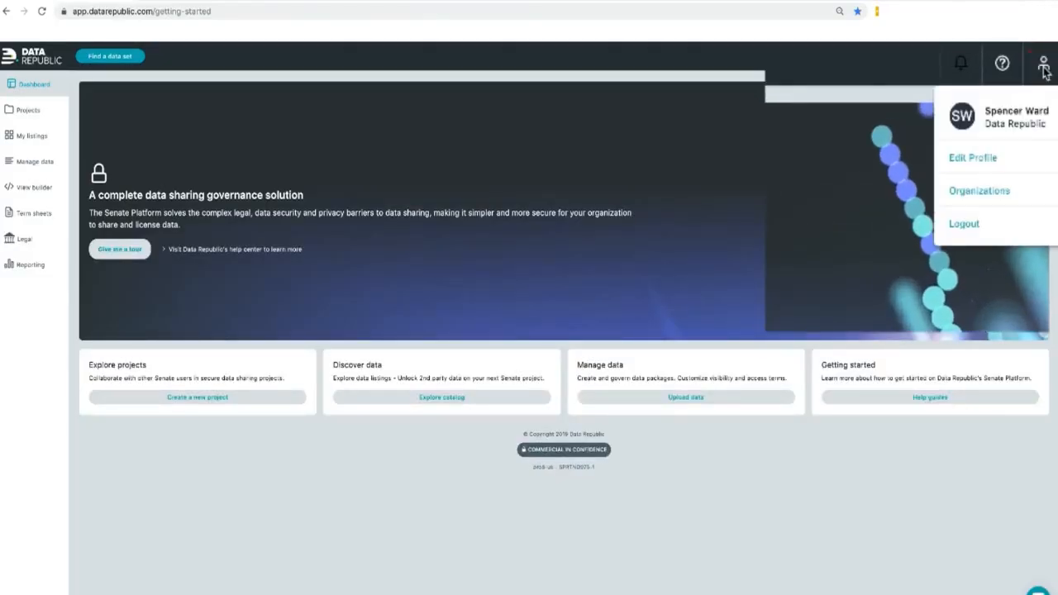
- On the profile's Password tab, enter the new password, confirm it and submit
{"action": "left_click", "coordinate": [982, 155]}
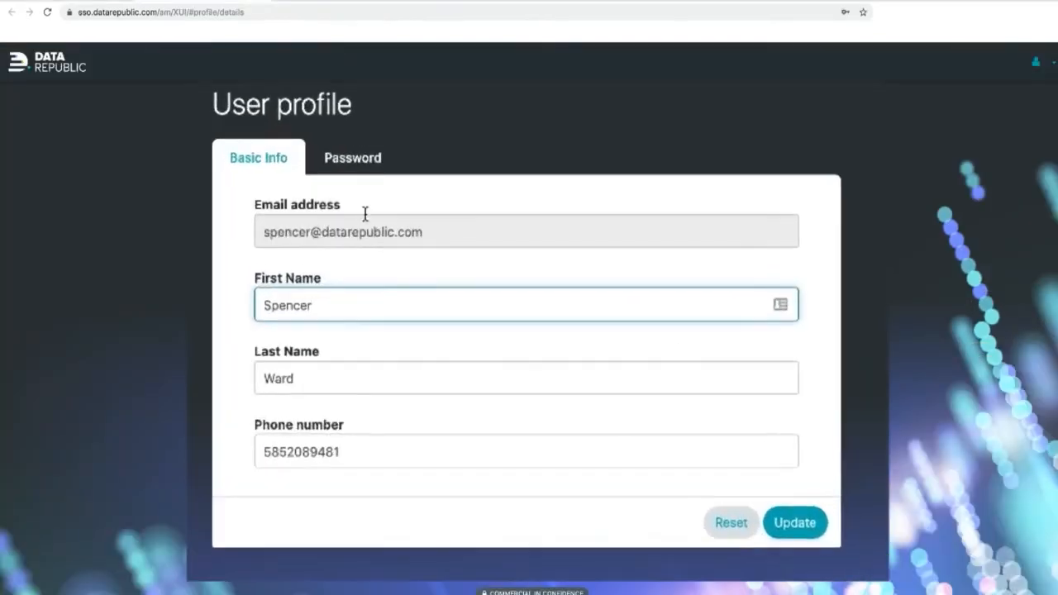
{"action": "left_click", "coordinate": [354, 160]}
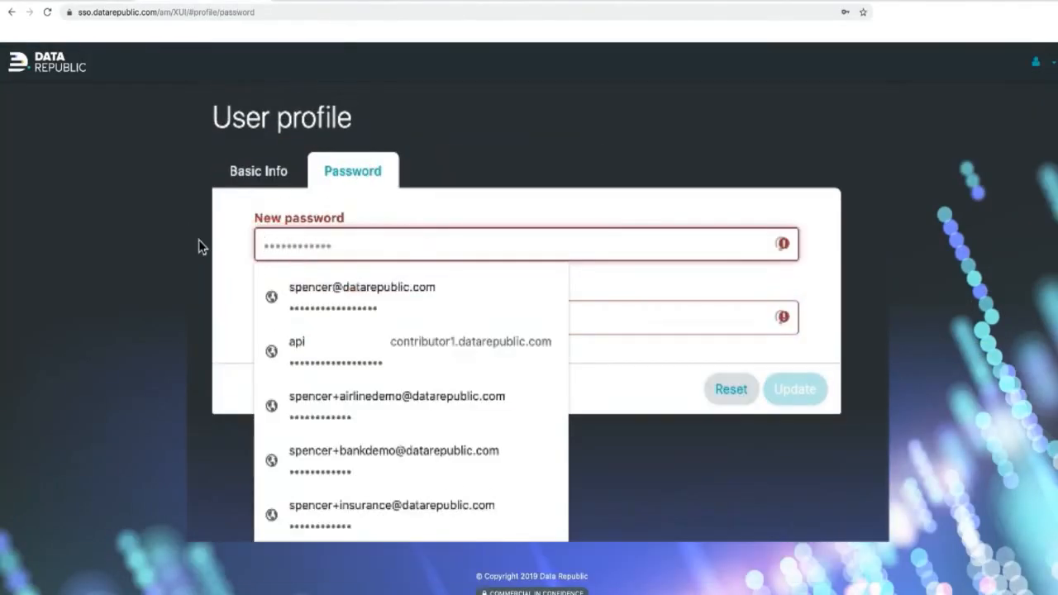
{"action": "type", "text": "•••••••••••"}
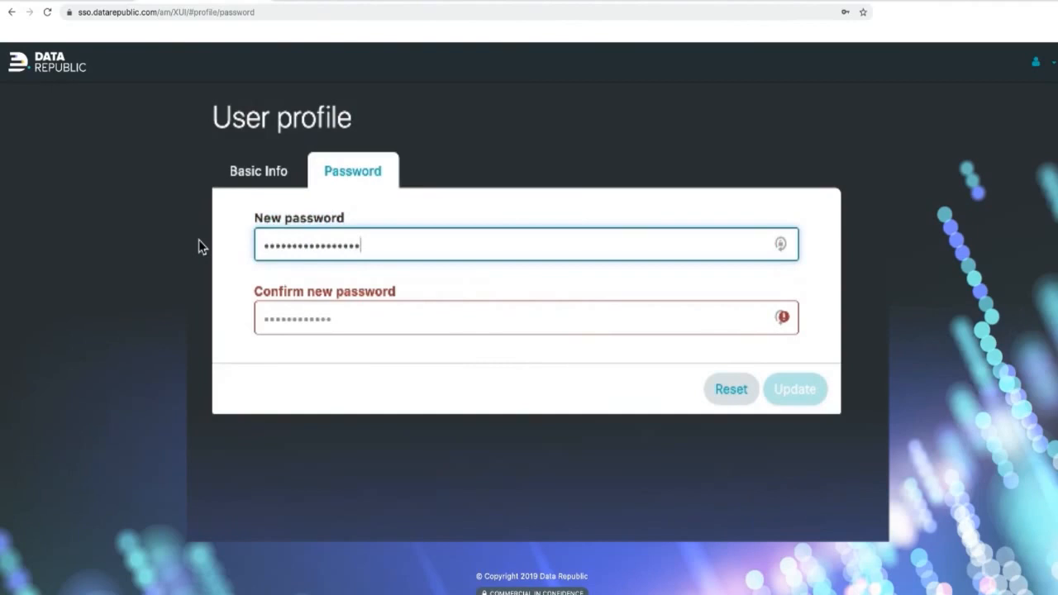
{"action": "key", "text": "Tab"}
{"action": "type", "text": "•••••••••••••••••"}
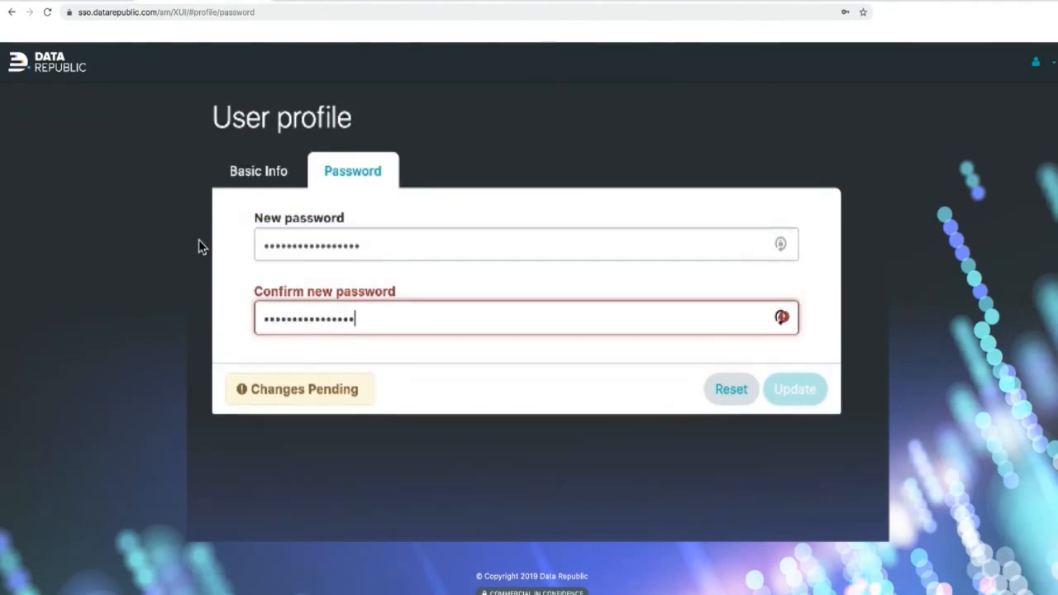
{"action": "left_click", "coordinate": [792, 394]}
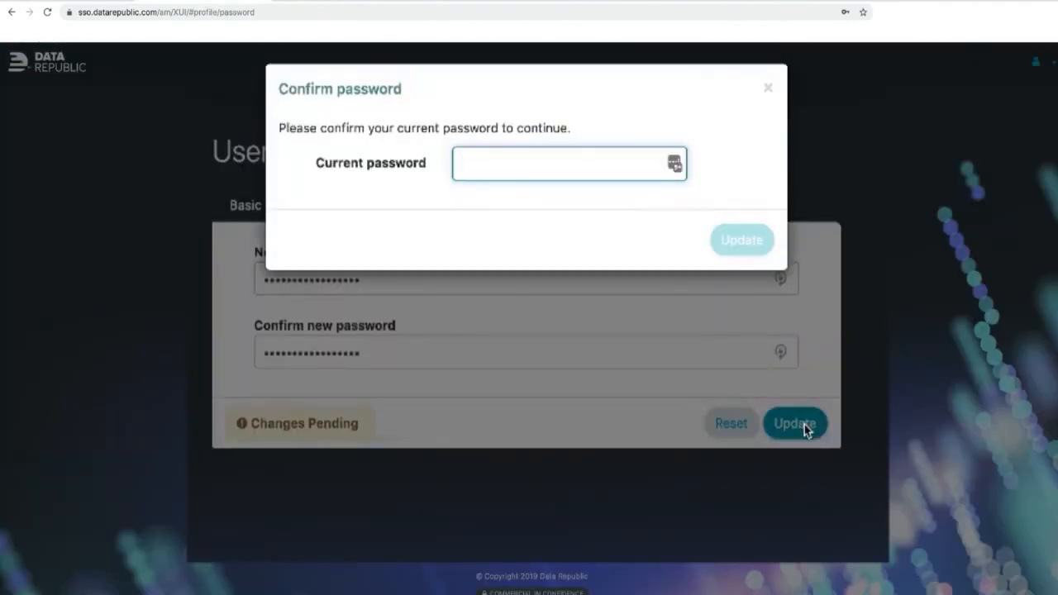
- Supply the current password from saved suggestions to confirm the password change
{"action": "left_click", "coordinate": [512, 169]}
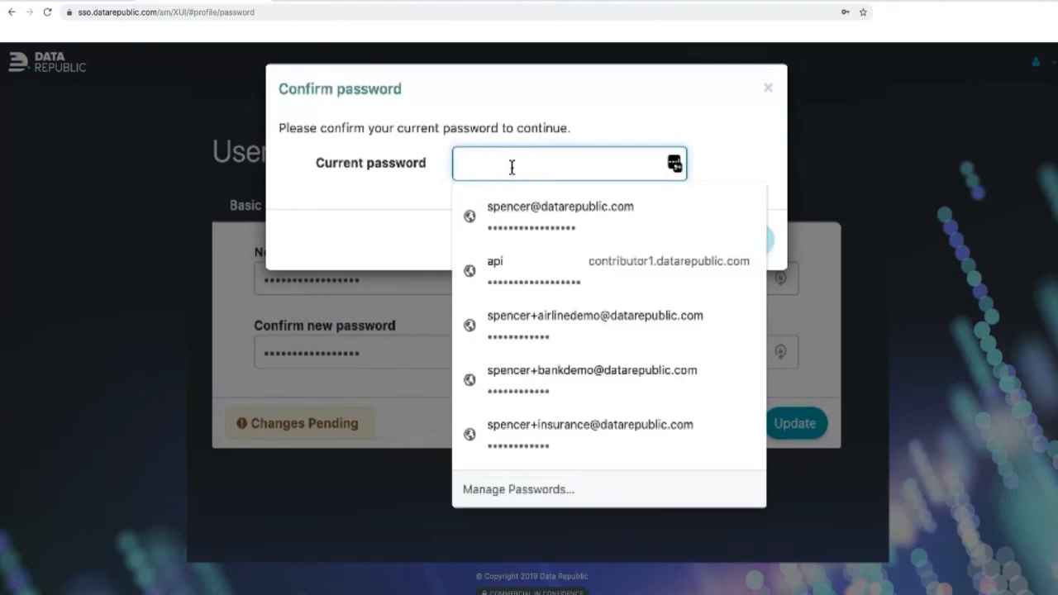
{"action": "left_click", "coordinate": [524, 206]}
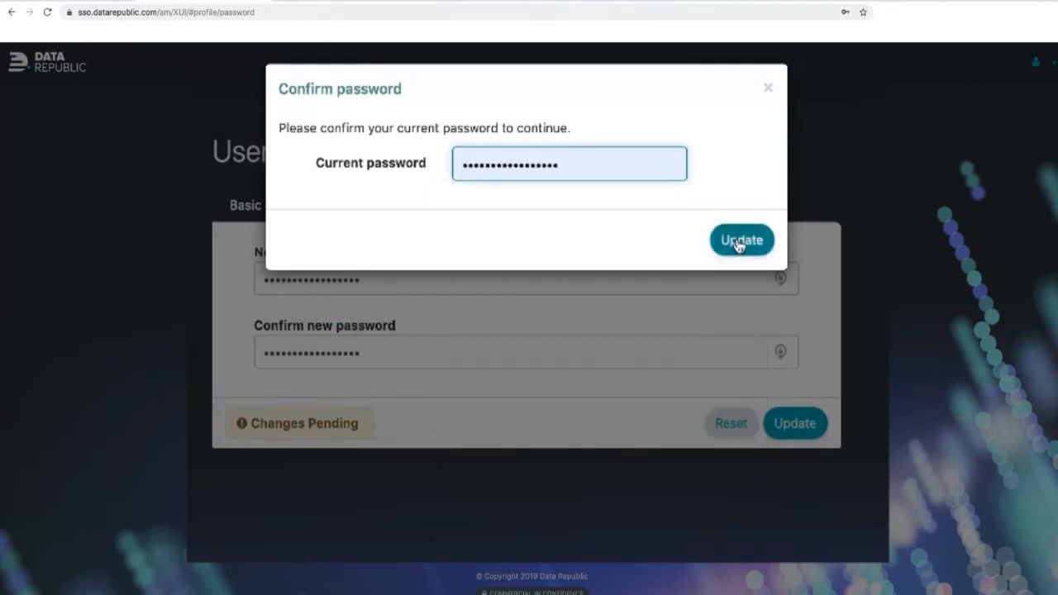
{"action": "left_click", "coordinate": [740, 241]}
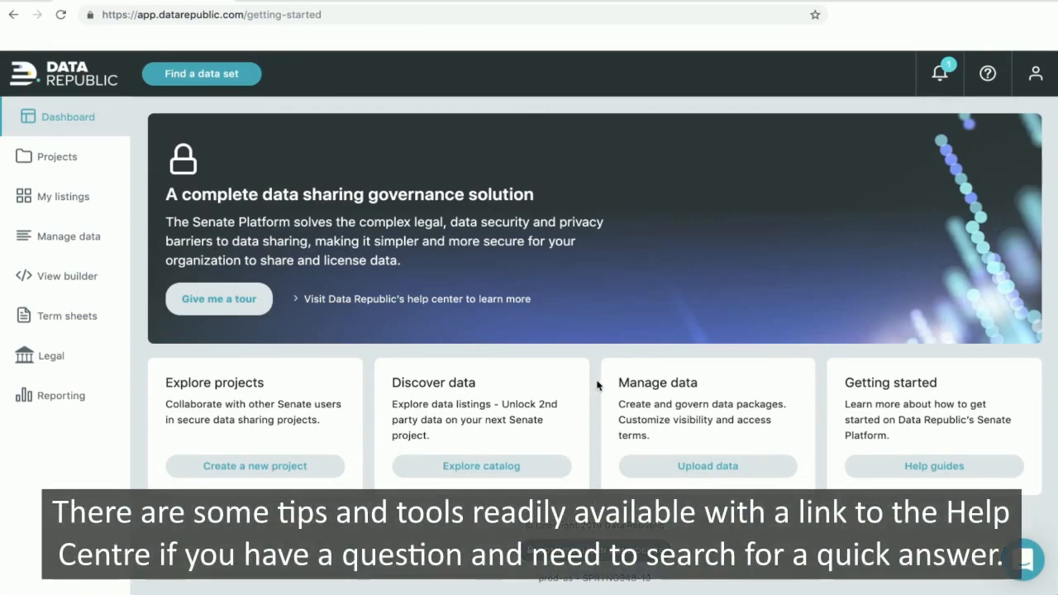
{"action": "left_click", "coordinate": [987, 74]}
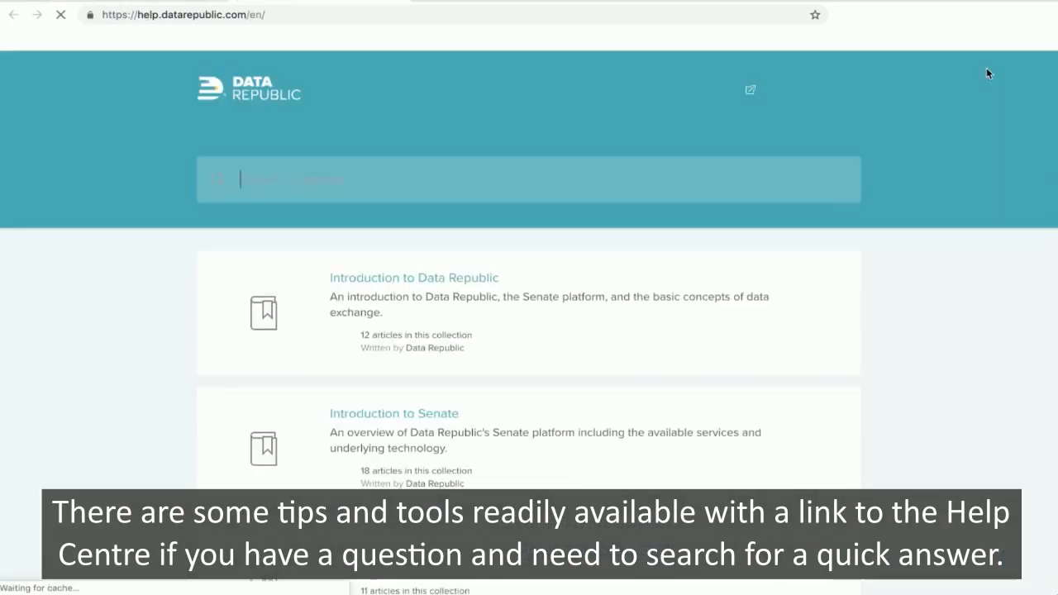
{"action": "scroll", "coordinate": [564, 408], "scroll_direction": "down", "scroll_amount": 10}
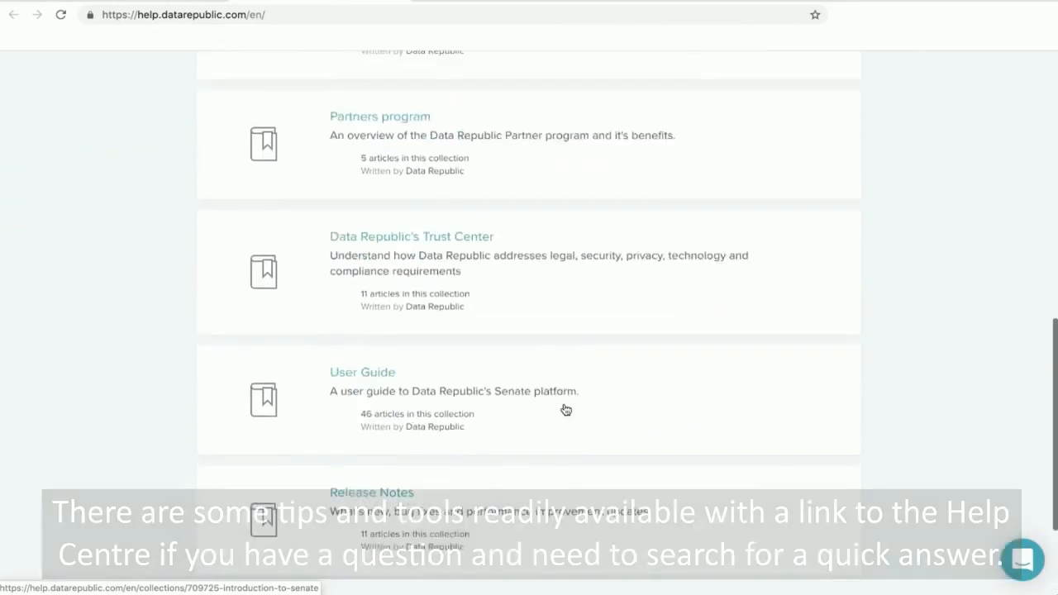
{"action": "scroll", "coordinate": [565, 410], "scroll_direction": "down", "scroll_amount": 1}
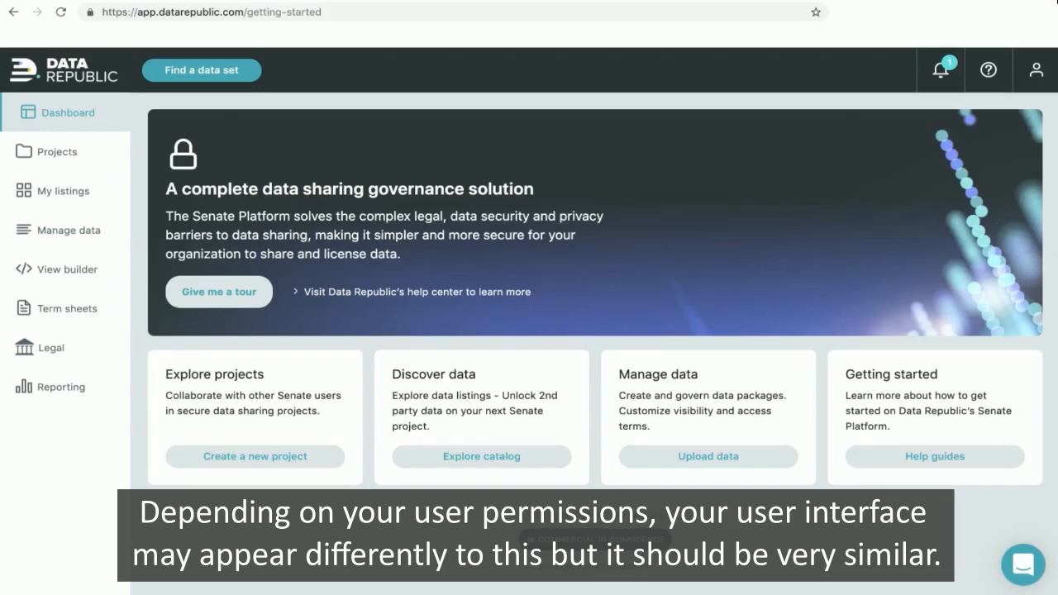
{"action": "left_click", "coordinate": [69, 154]}
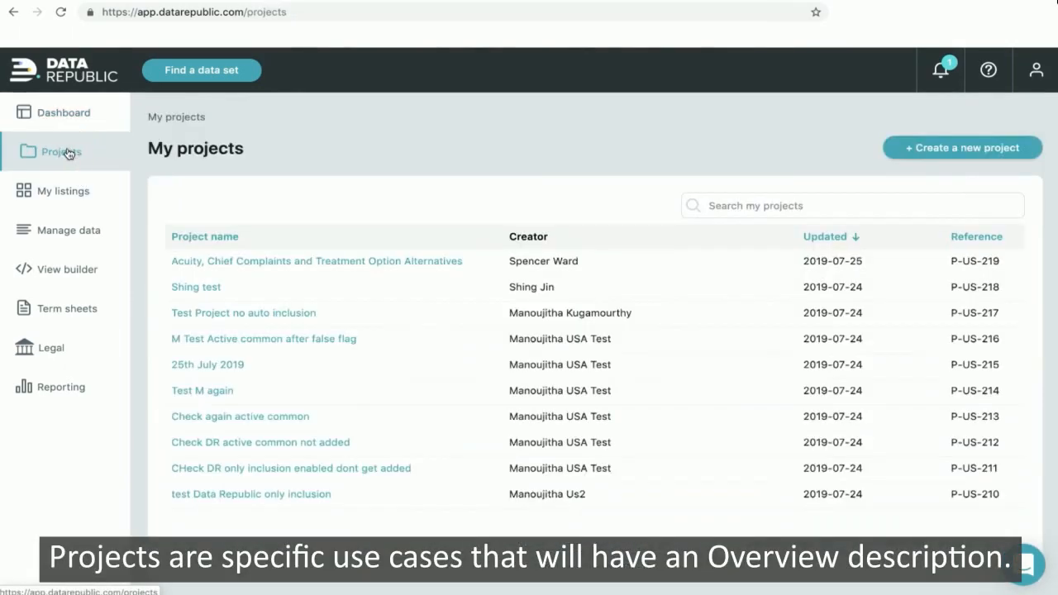
- Open the Acuity, Chief Complaints and Treatment Option Alternatives project, then go to Manage data
{"action": "left_click", "coordinate": [278, 261]}
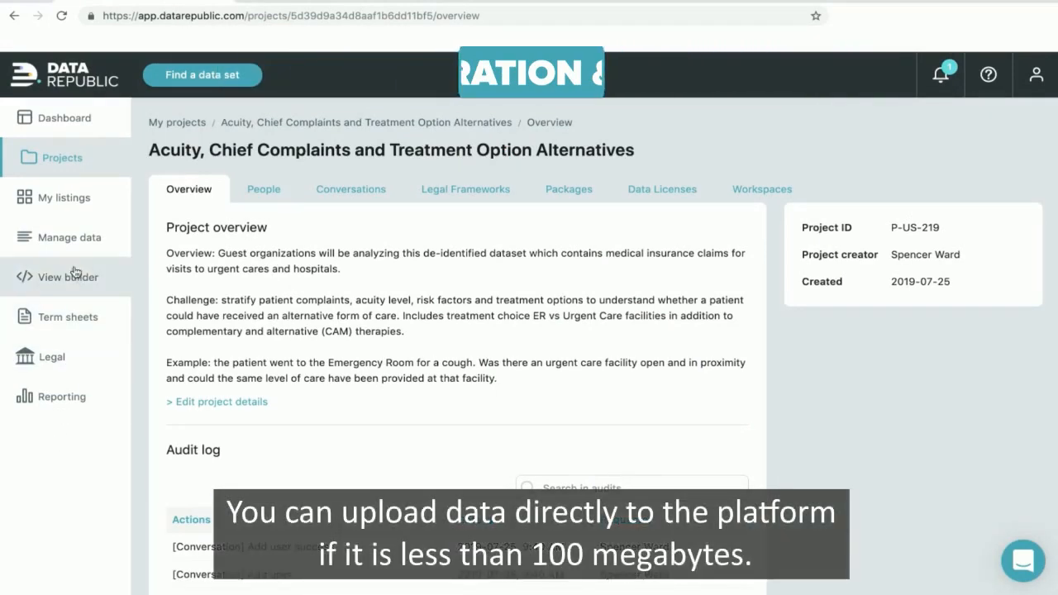
{"action": "left_click", "coordinate": [79, 240]}
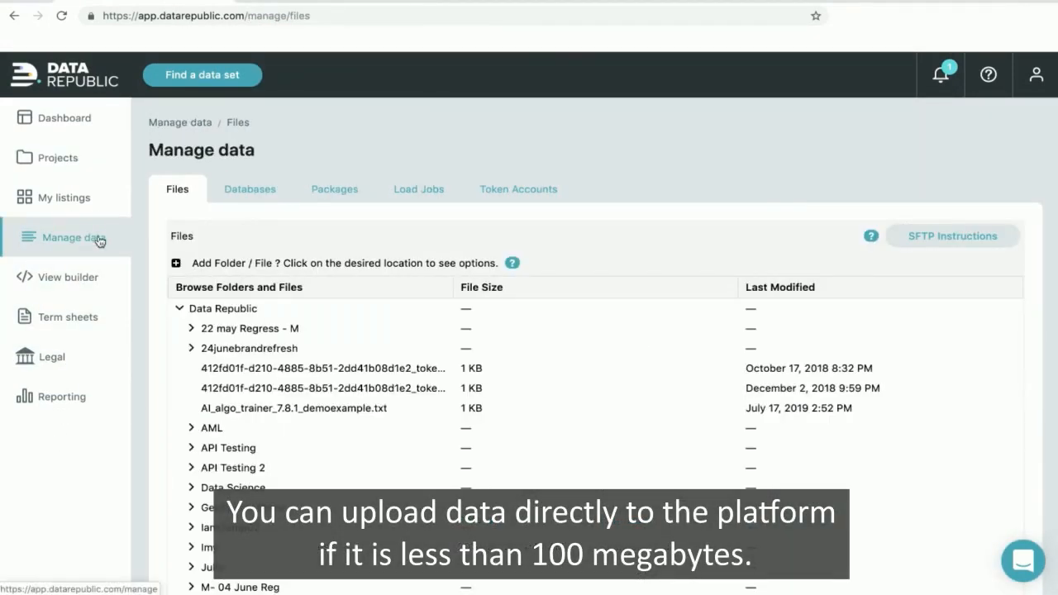
- Upload Emergency Room Visits_WestRegional_2018.csv from the Desktop into the Data Republic folder
{"action": "left_click", "coordinate": [212, 307]}
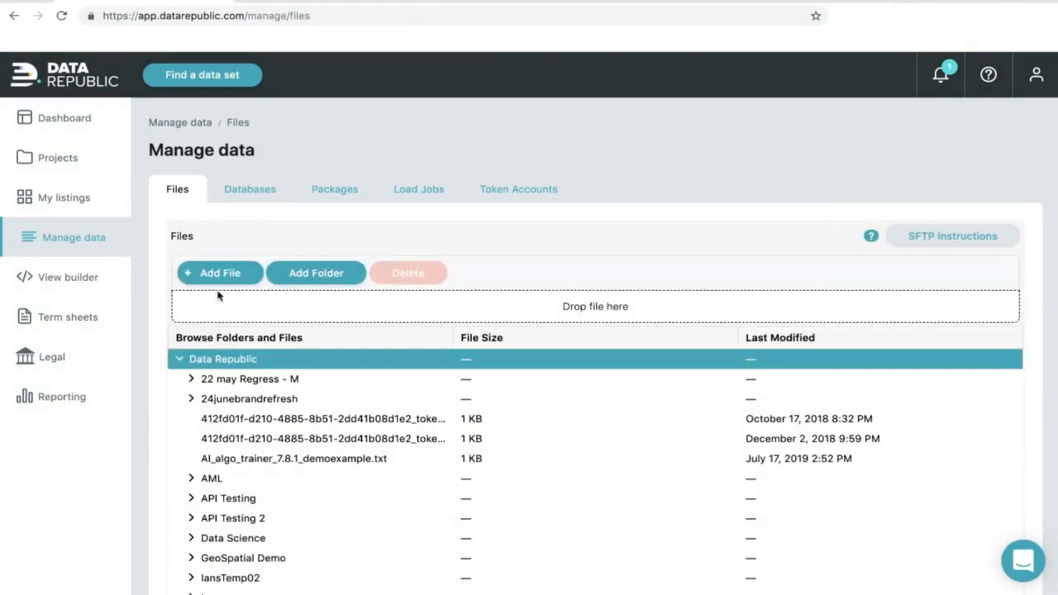
{"action": "left_click", "coordinate": [227, 275]}
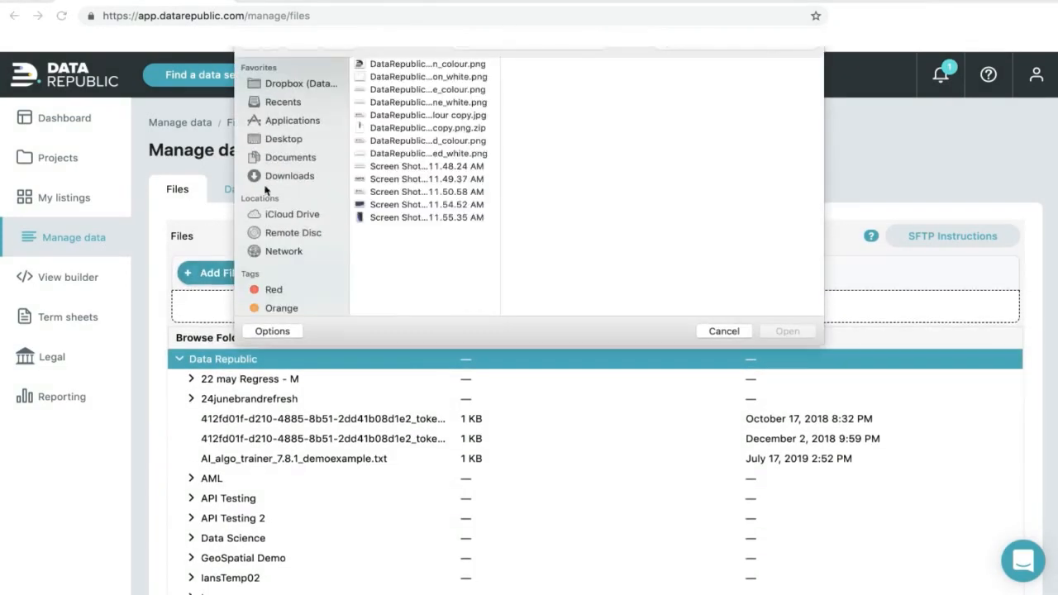
{"action": "left_click", "coordinate": [284, 142]}
{"action": "left_click", "coordinate": [419, 155]}
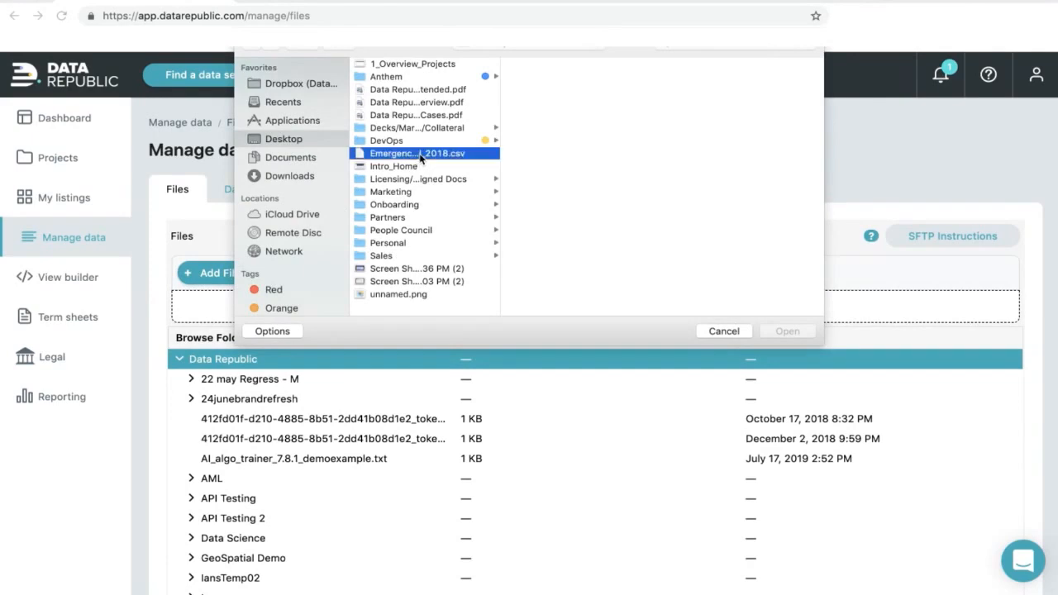
{"action": "left_click", "coordinate": [796, 333]}
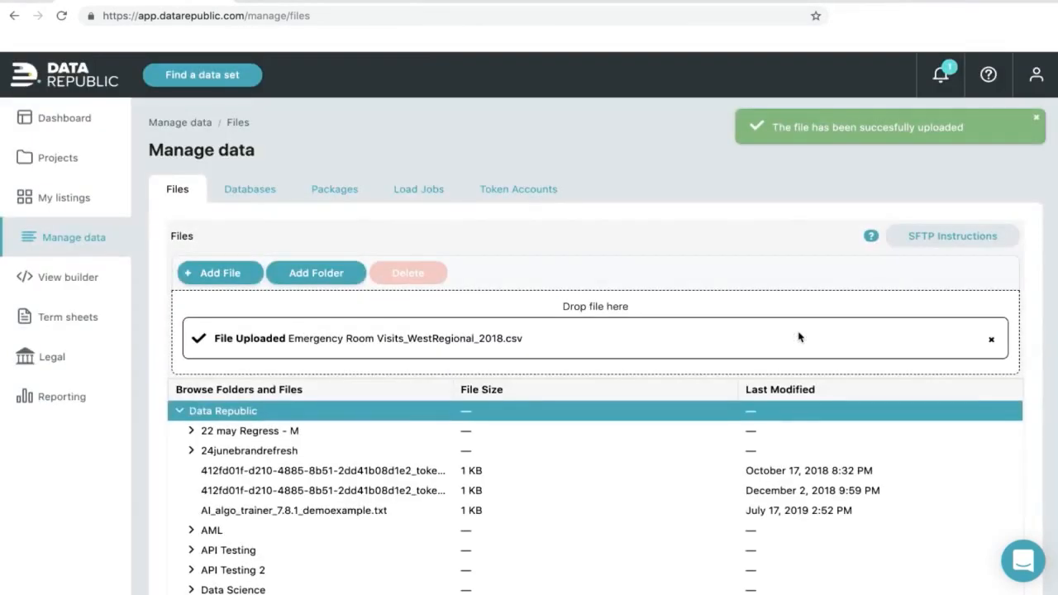
- View and dismiss the SFTP connection details, then return to the data packages list
{"action": "left_click", "coordinate": [920, 238]}
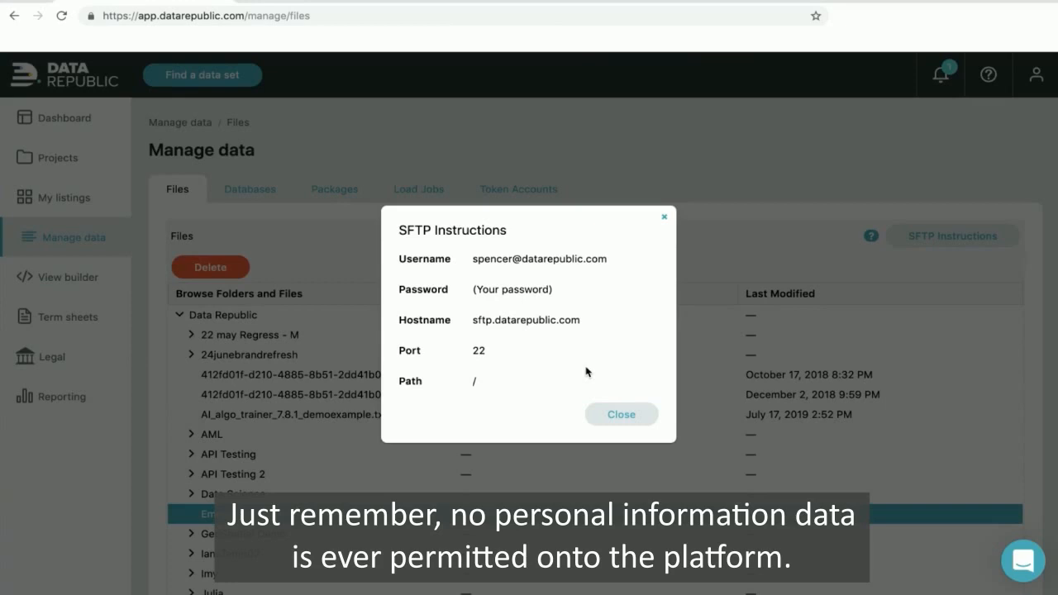
{"action": "left_click", "coordinate": [621, 414]}
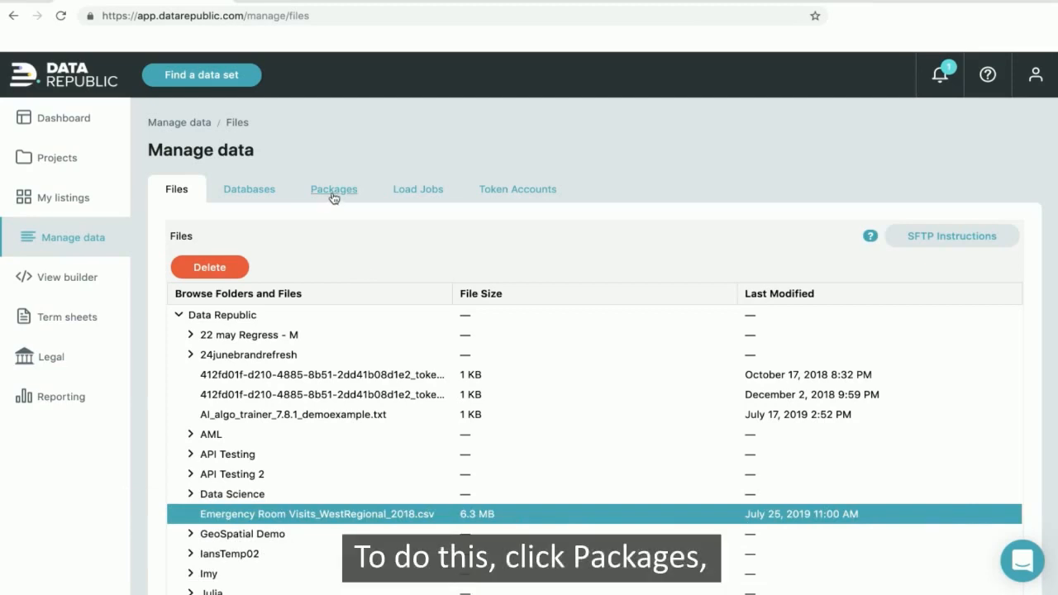
{"action": "left_click", "coordinate": [333, 197]}
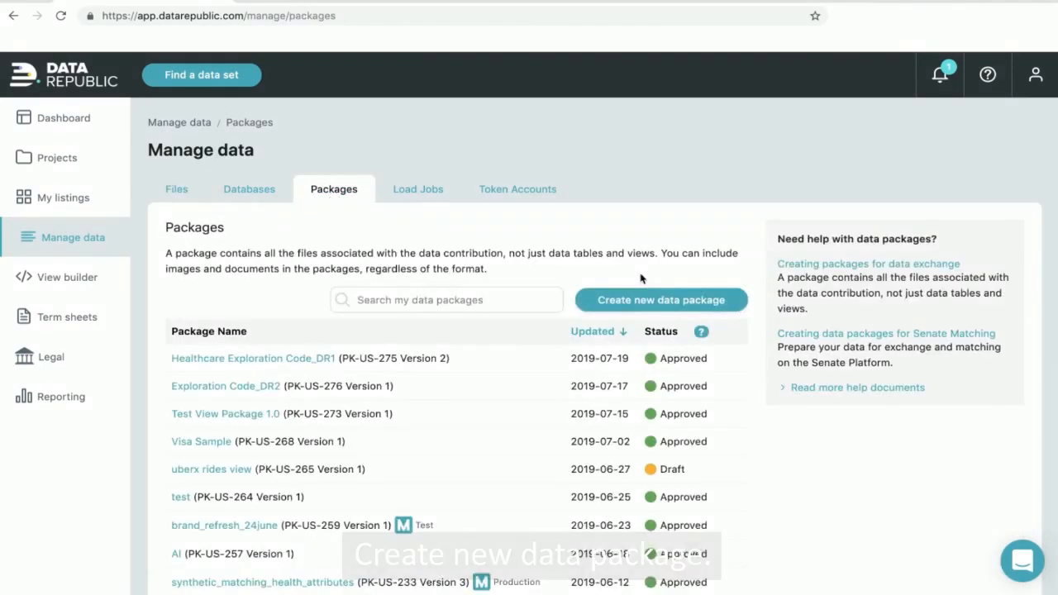
- Create package 'Emergency Room Visits 2018 - West Regional' with a de-identified ER description and '10M rows of de-identified patient data'
{"action": "left_click", "coordinate": [652, 299]}
{"action": "type", "text": "Emergency Room Visits 2018 - West Regional"}
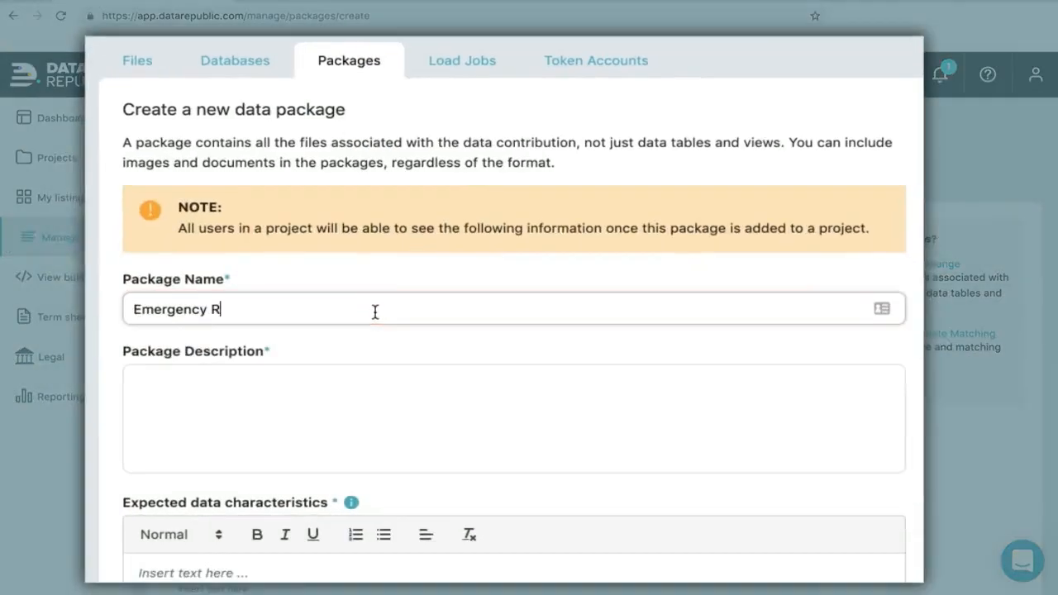
{"action": "left_click", "coordinate": [267, 444]}
{"action": "type", "text": "Emergency room visits, de-identified. Chief complaints, treatment plans and triage details."}
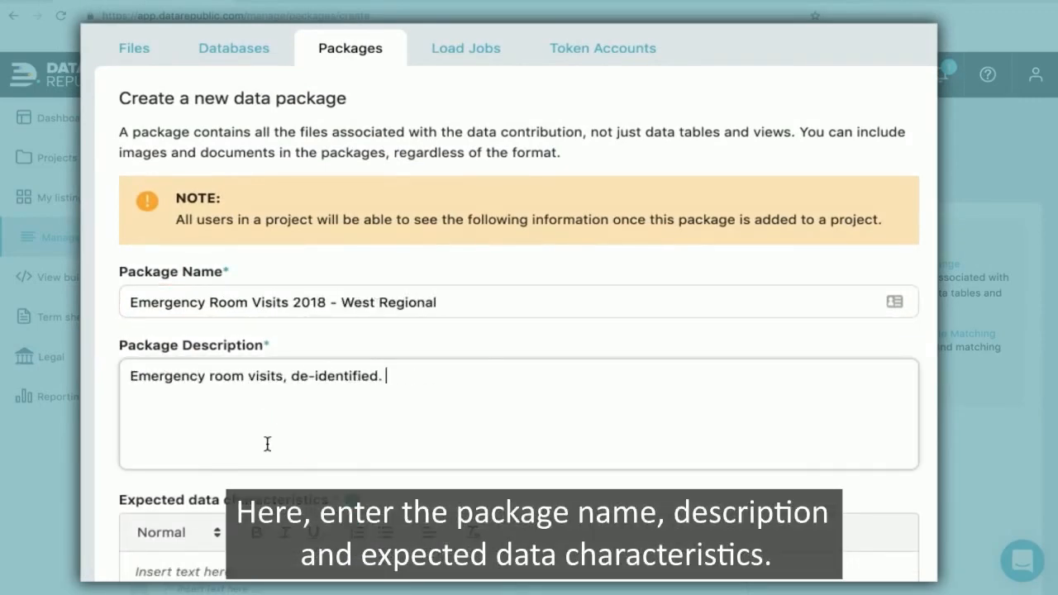
{"action": "scroll", "coordinate": [548, 393], "scroll_direction": "down", "scroll_amount": 3}
{"action": "scroll", "coordinate": [413, 380], "scroll_direction": "up", "scroll_amount": 1}
{"action": "left_click", "coordinate": [344, 369]}
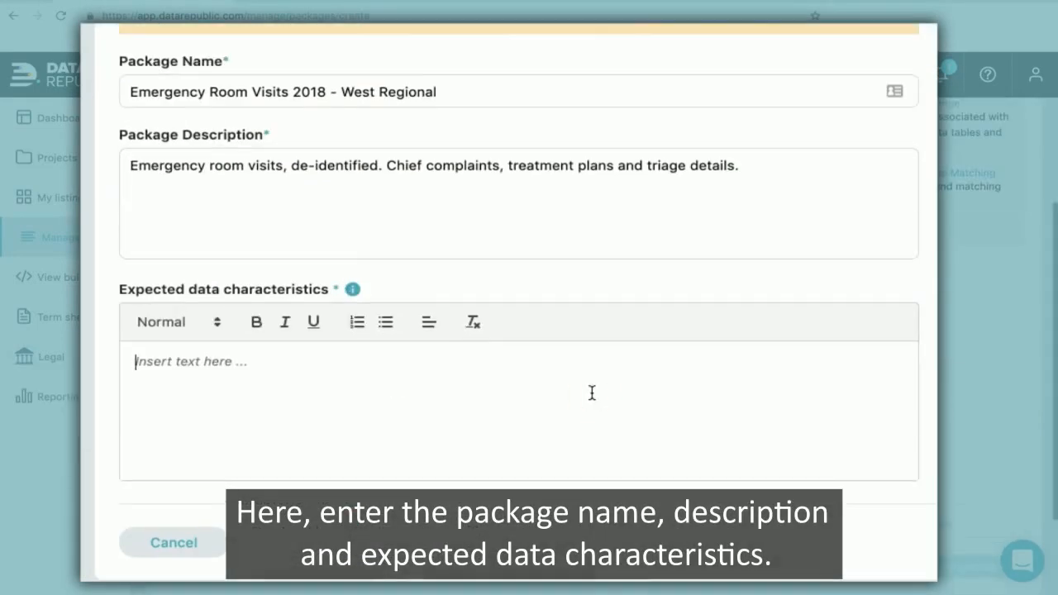
{"action": "type", "text": "10M rows of de-identified patient data"}
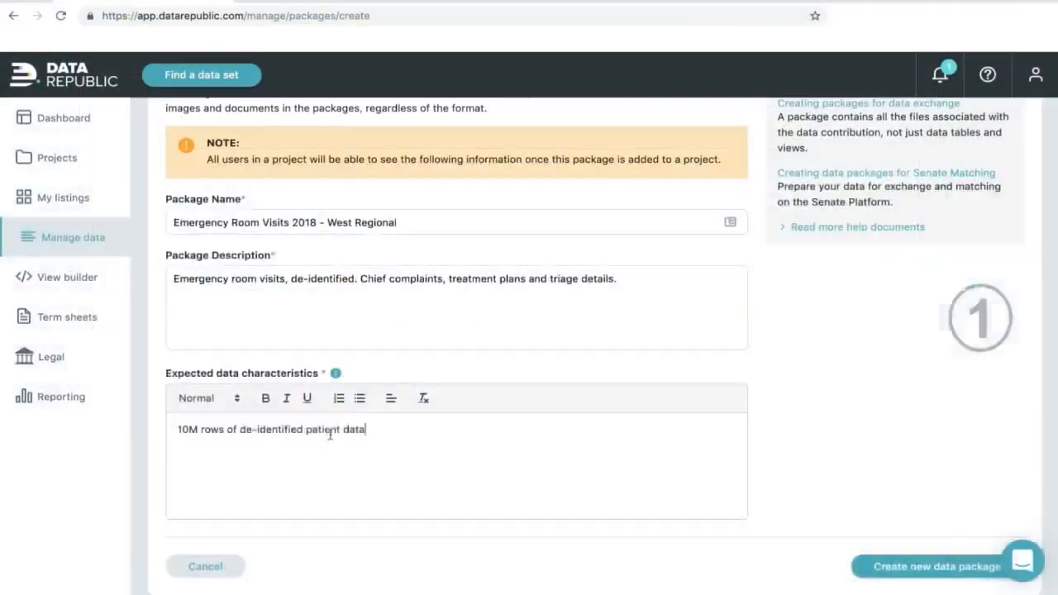
{"action": "type", "text": "."}
{"action": "left_click", "coordinate": [924, 575]}
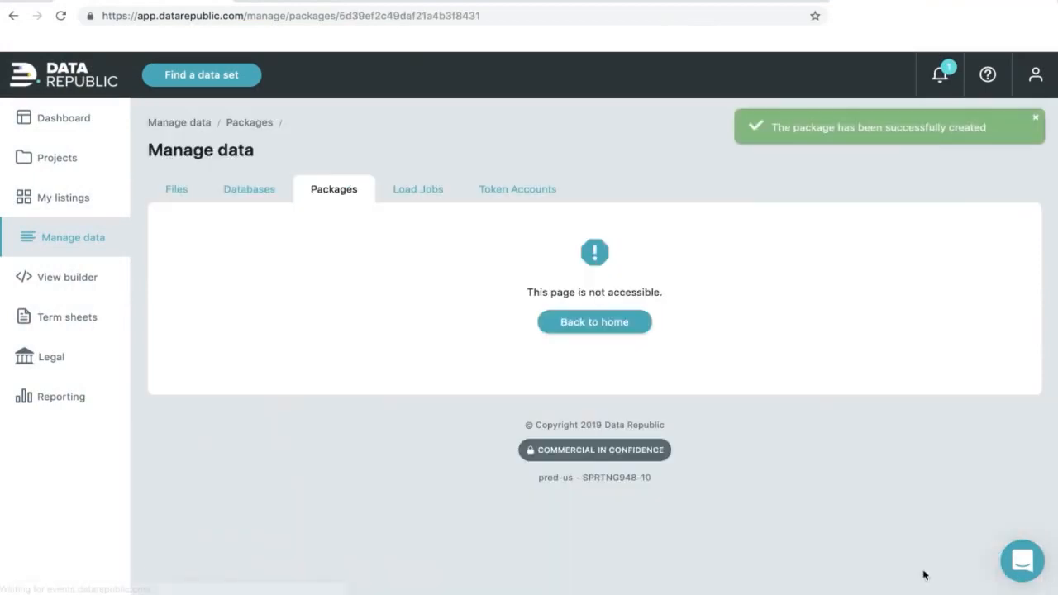
- Select Emergency Room Visits_WestRegional_2018.csv under Files, then save and submit the package
{"action": "scroll", "coordinate": [458, 429], "scroll_direction": "down", "scroll_amount": 3}
{"action": "scroll", "coordinate": [458, 430], "scroll_direction": "down", "scroll_amount": 2}
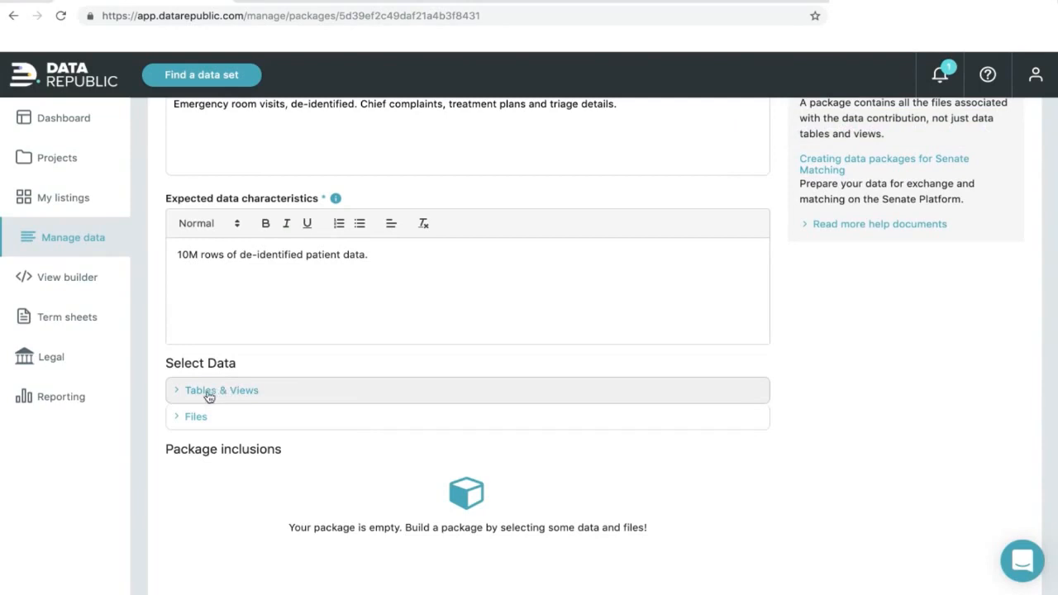
{"action": "left_click", "coordinate": [194, 419]}
{"action": "scroll", "coordinate": [376, 451], "scroll_direction": "down", "scroll_amount": 3}
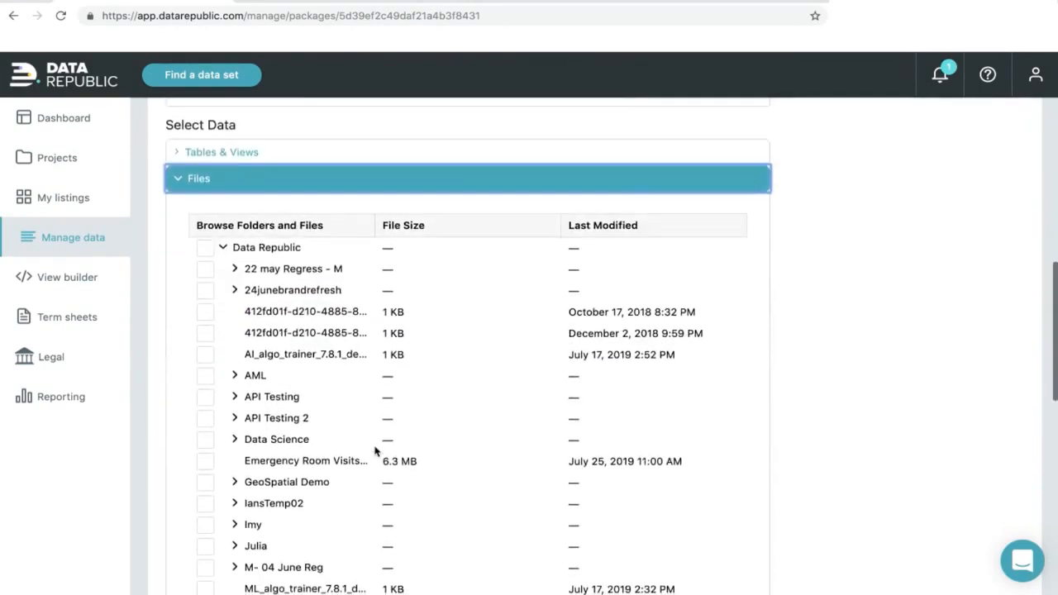
{"action": "left_click", "coordinate": [206, 424]}
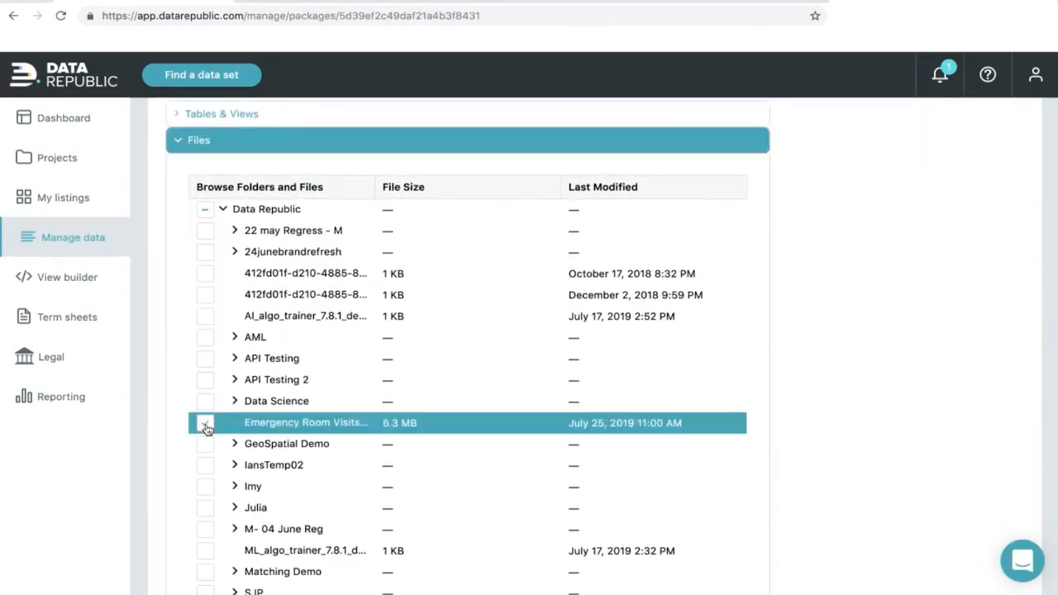
{"action": "scroll", "coordinate": [471, 476], "scroll_direction": "down", "scroll_amount": 7}
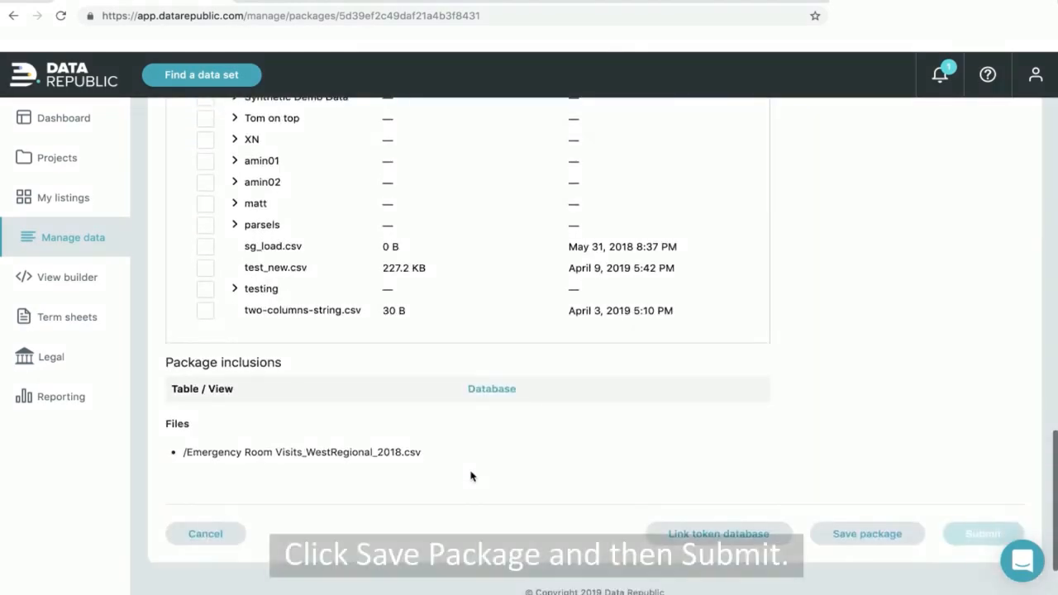
{"action": "left_click", "coordinate": [864, 491]}
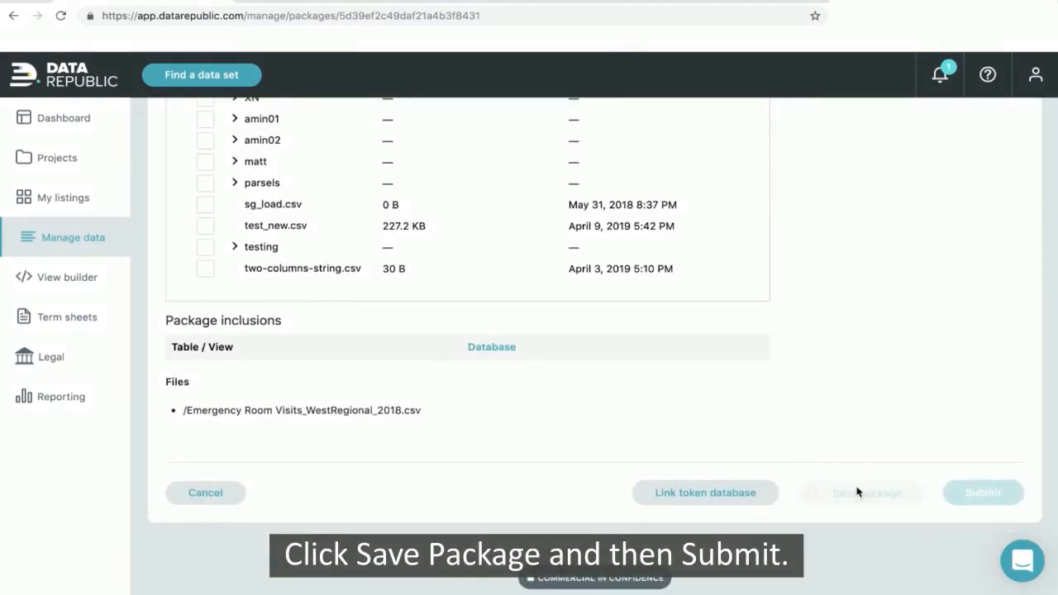
{"action": "left_click", "coordinate": [983, 492]}
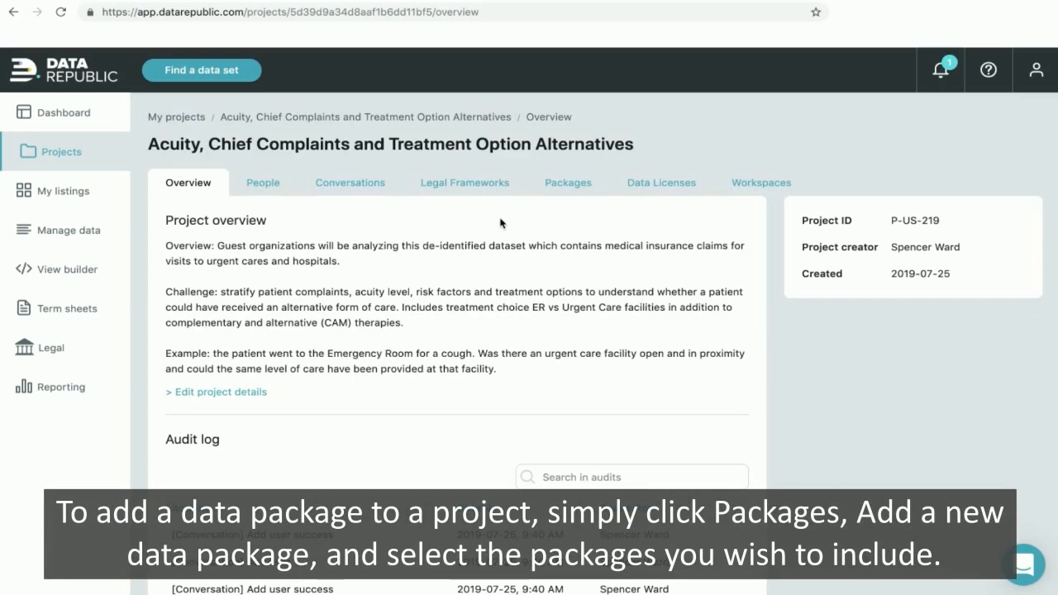
- Add the Emergency Room Visits 2018 - West Regional package to the Acuity project's packages
{"action": "left_click", "coordinate": [565, 185]}
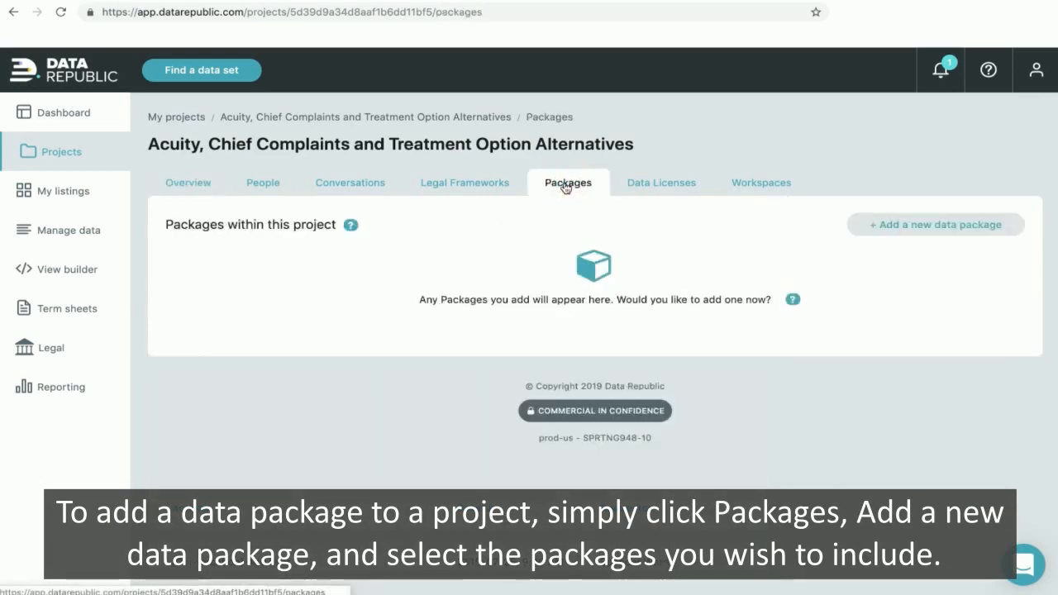
{"action": "left_click", "coordinate": [881, 237]}
{"action": "left_click", "coordinate": [613, 365]}
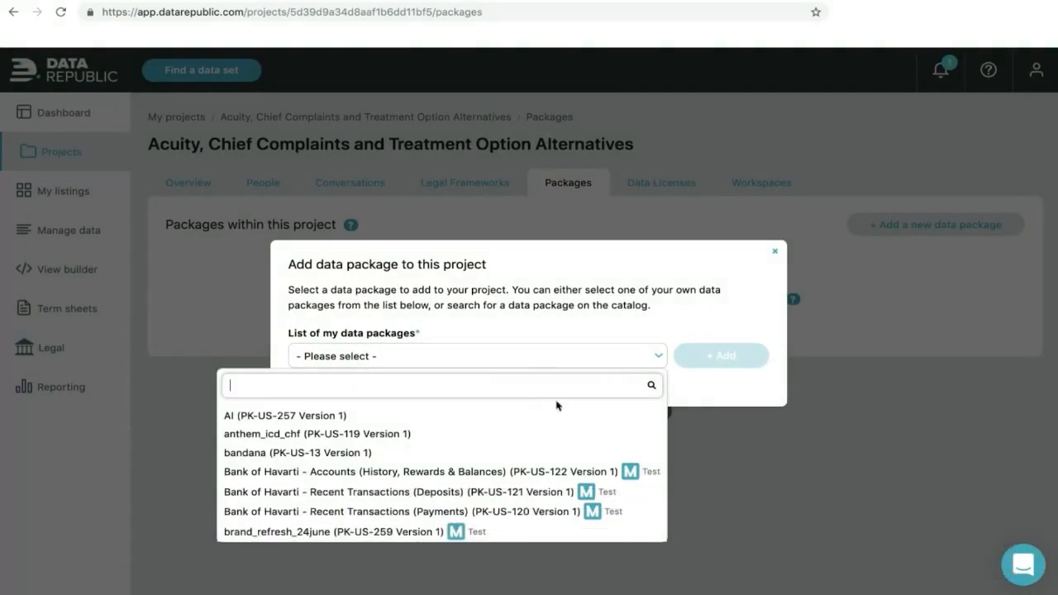
{"action": "scroll", "coordinate": [534, 422], "scroll_direction": "down", "scroll_amount": 4}
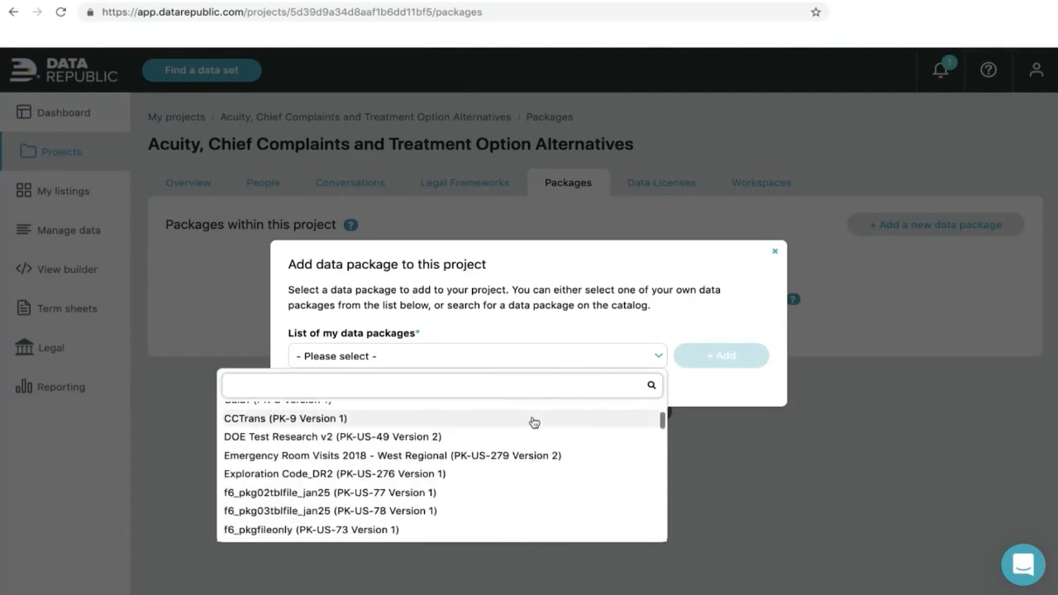
{"action": "left_click", "coordinate": [445, 456]}
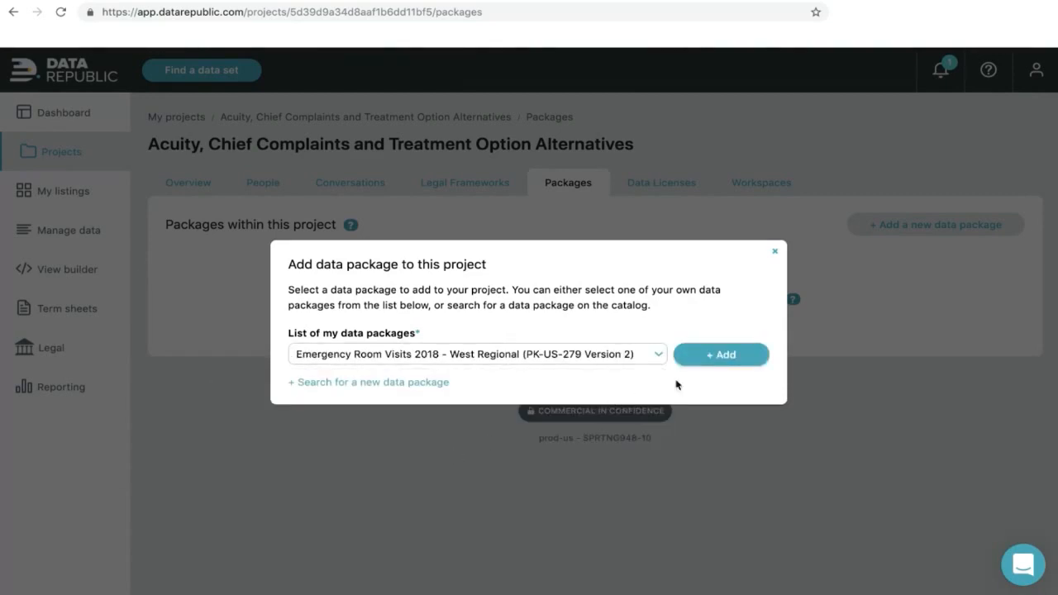
{"action": "left_click", "coordinate": [693, 355]}
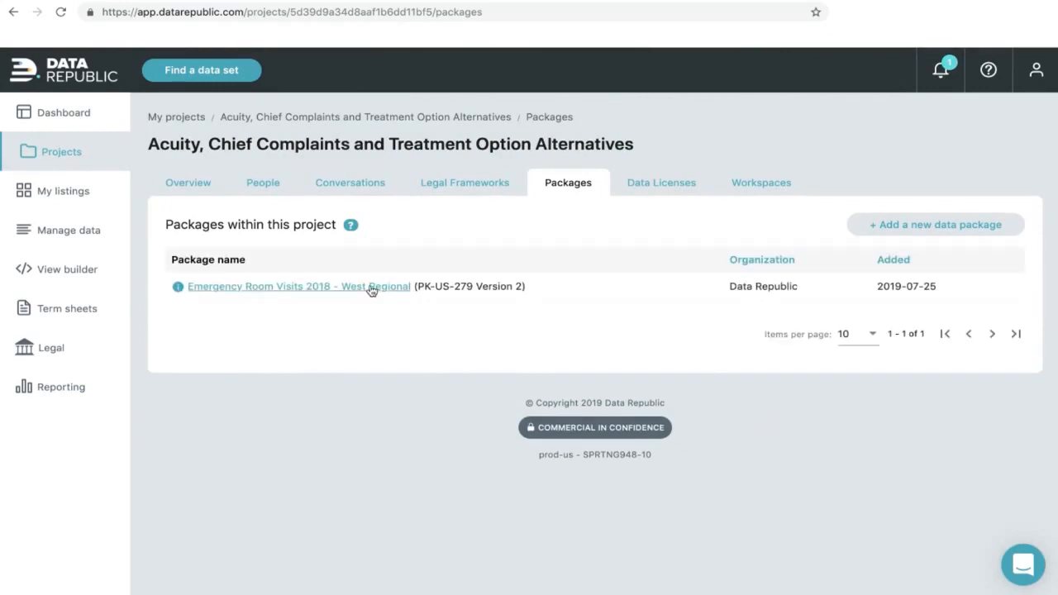
{"action": "left_click", "coordinate": [372, 289]}
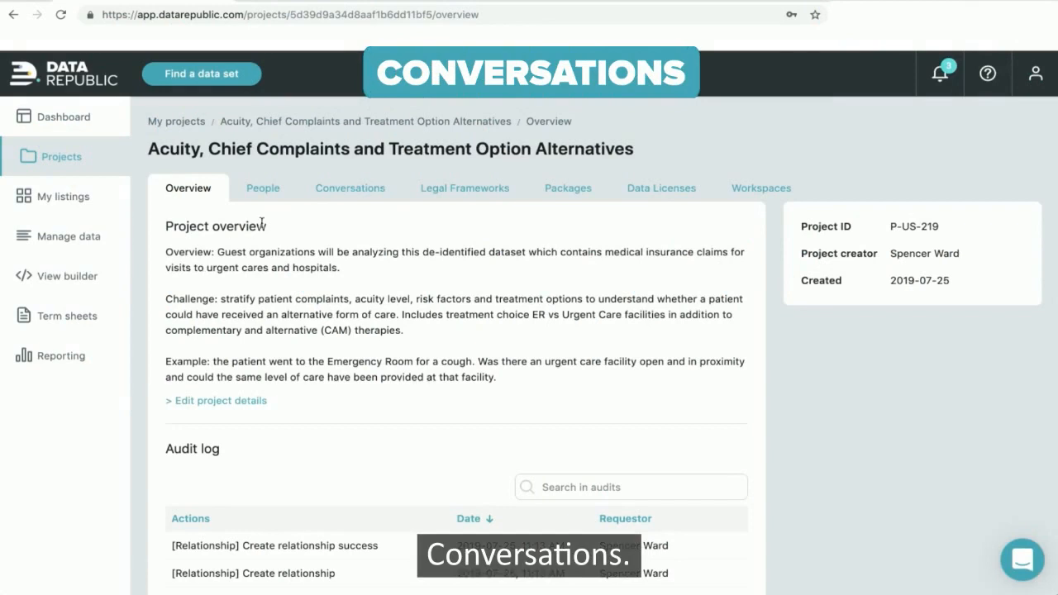
- Read the default ER vs Urgent Care conversation, then go to the project's Data Licenses
{"action": "left_click", "coordinate": [329, 197]}
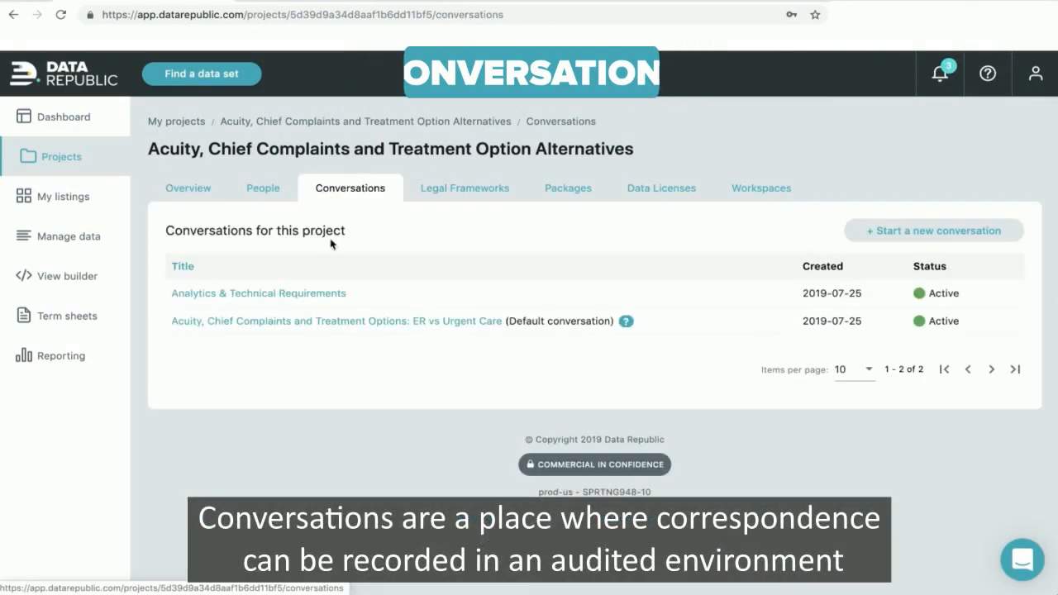
{"action": "left_click", "coordinate": [337, 322]}
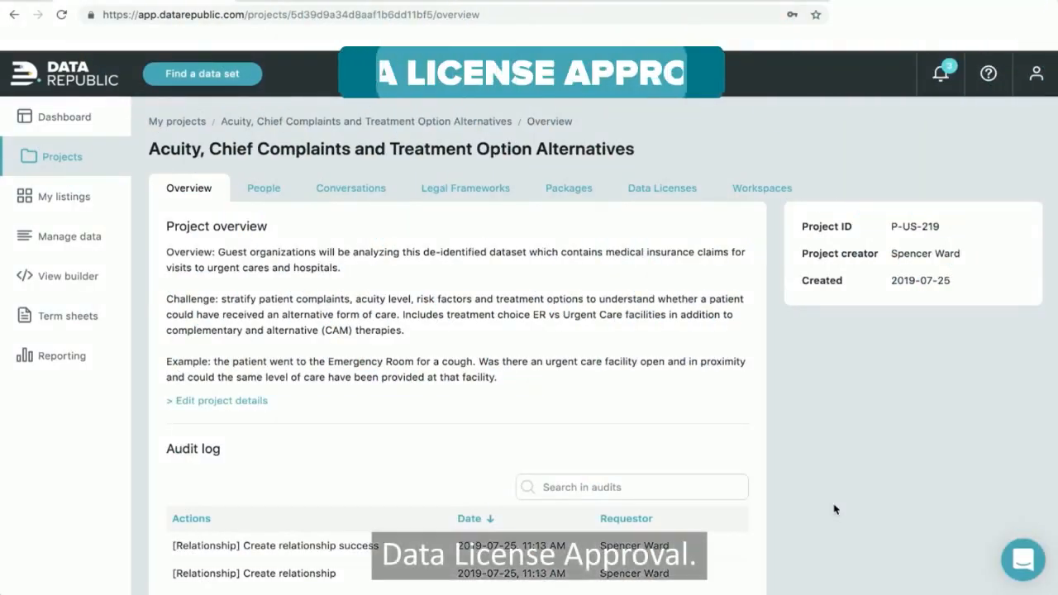
{"action": "left_click", "coordinate": [665, 192]}
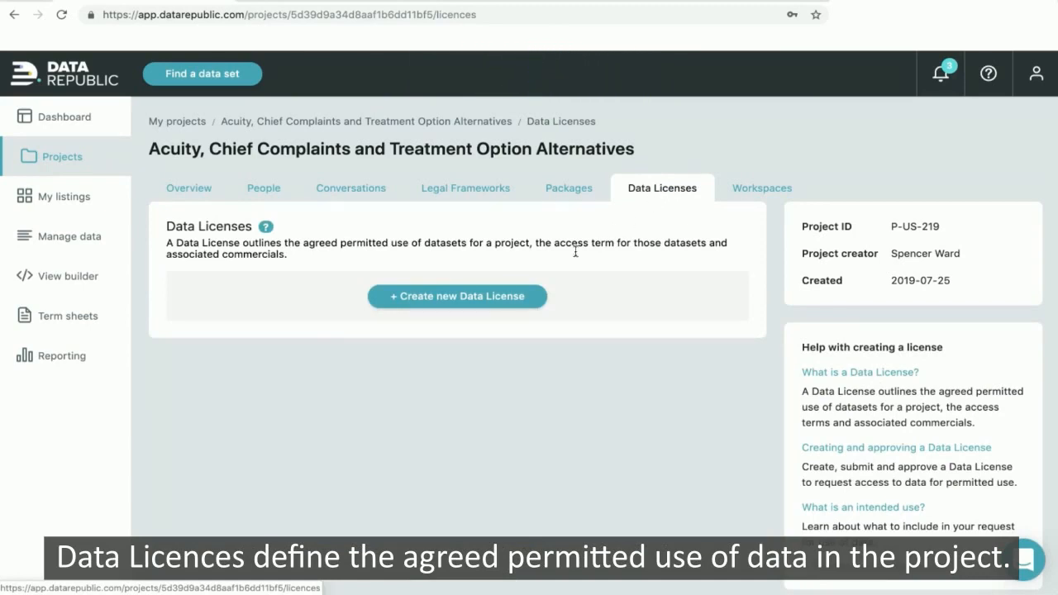
- Create a data license named 'Date Exploration' with FinlyML as the licensee
{"action": "left_click", "coordinate": [501, 300]}
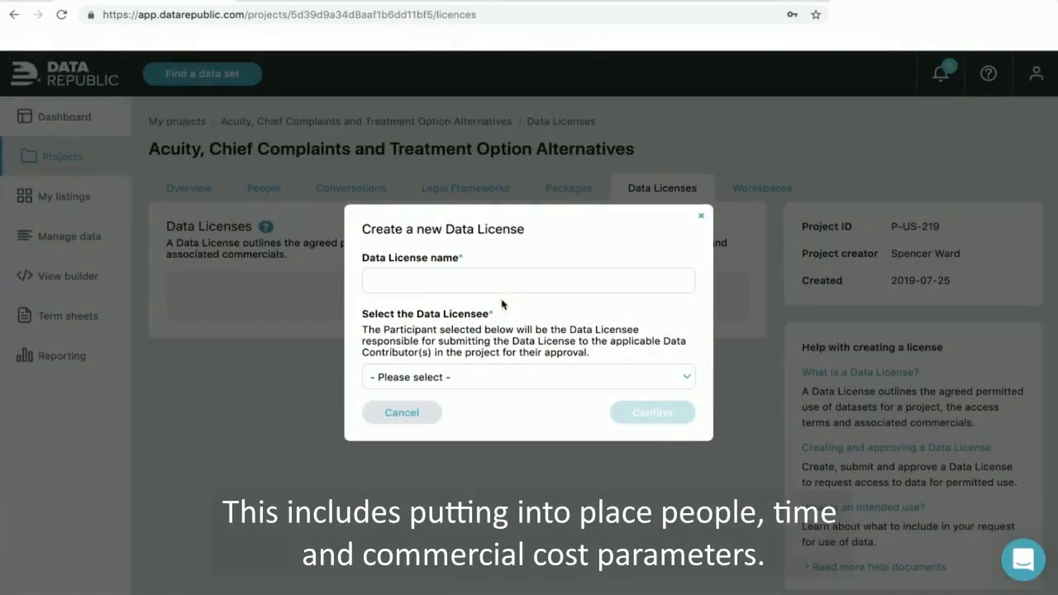
{"action": "left_click", "coordinate": [464, 280]}
{"action": "type", "text": "Ex"}
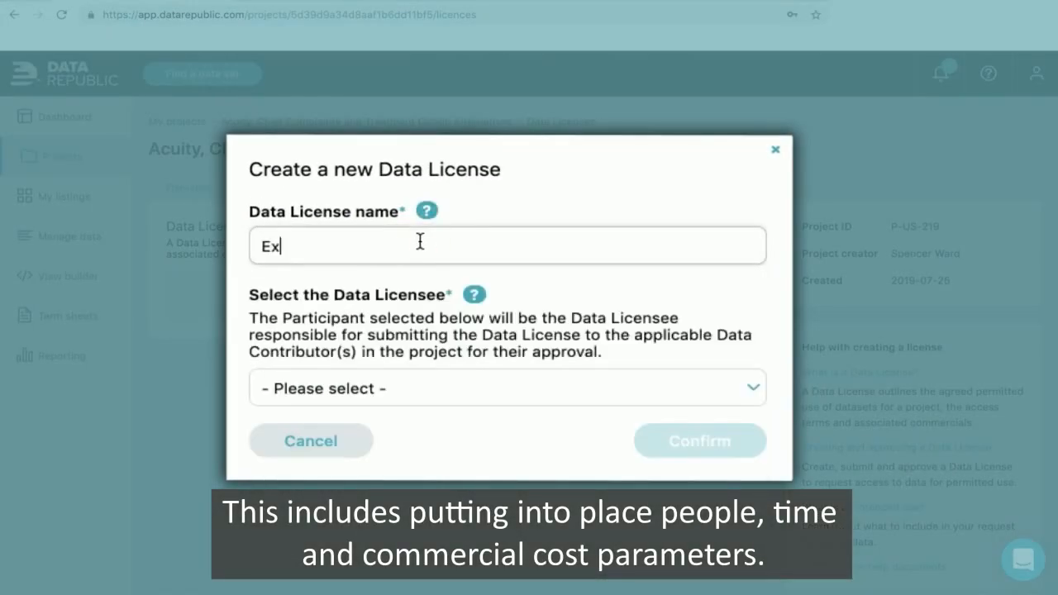
{"action": "type", "text": "ploration"}
{"action": "left_click", "coordinate": [261, 242]}
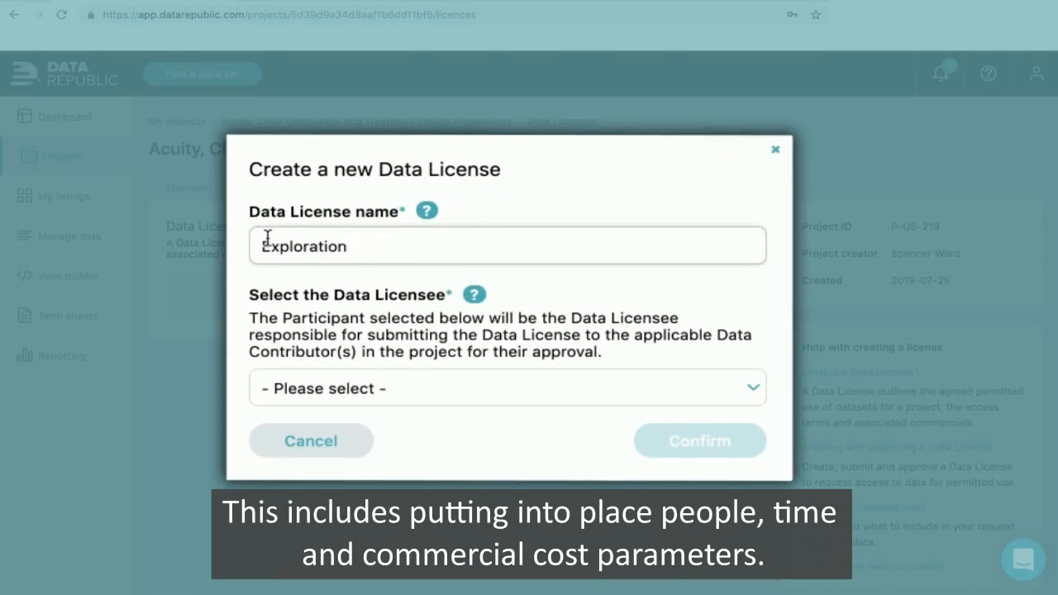
{"action": "type", "text": "Date"}
{"action": "left_click", "coordinate": [416, 246]}
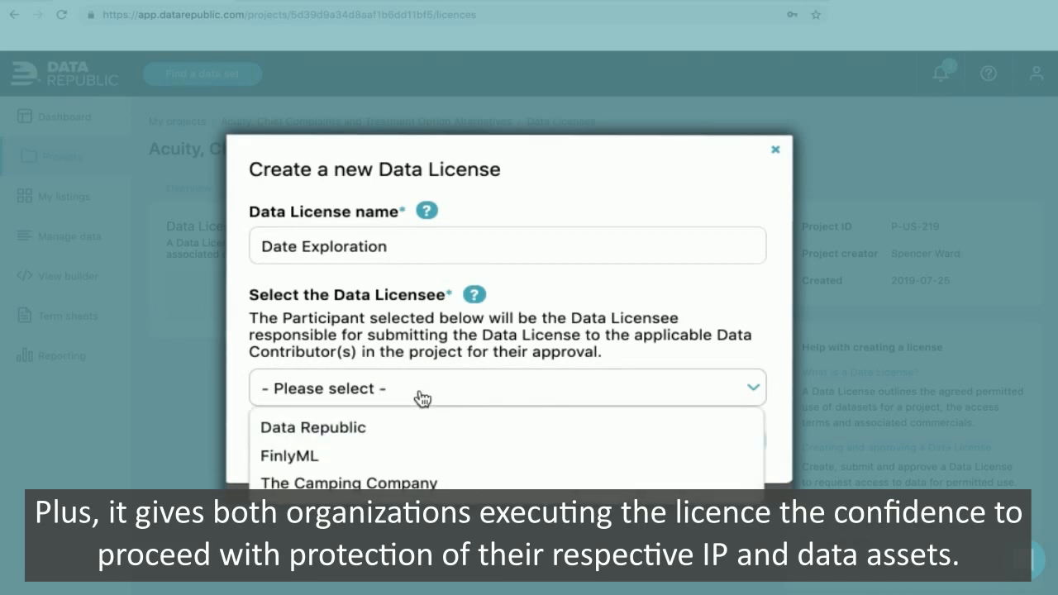
{"action": "left_click", "coordinate": [391, 460]}
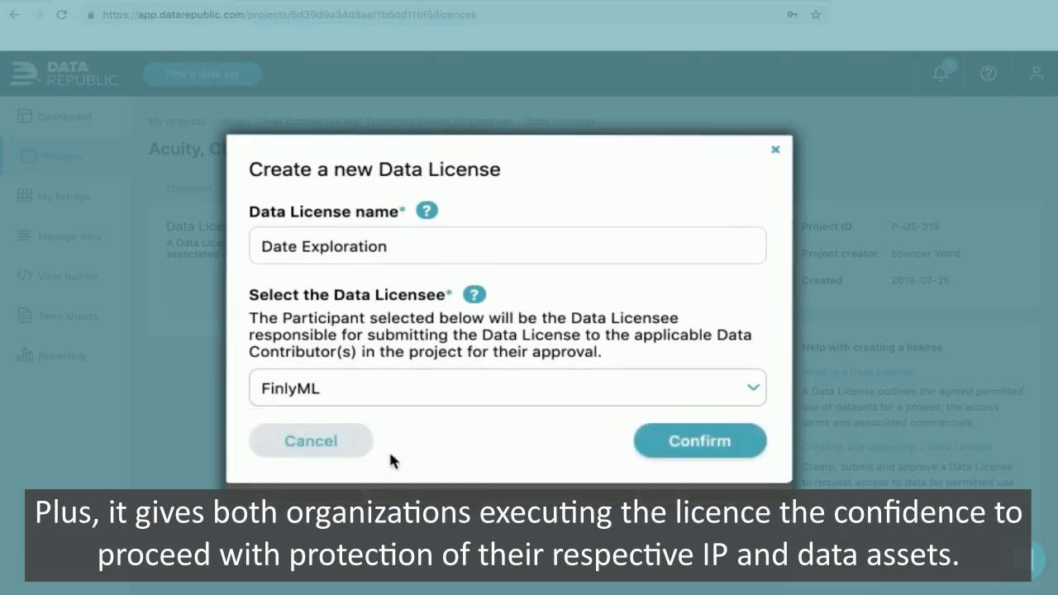
{"action": "left_click", "coordinate": [687, 453]}
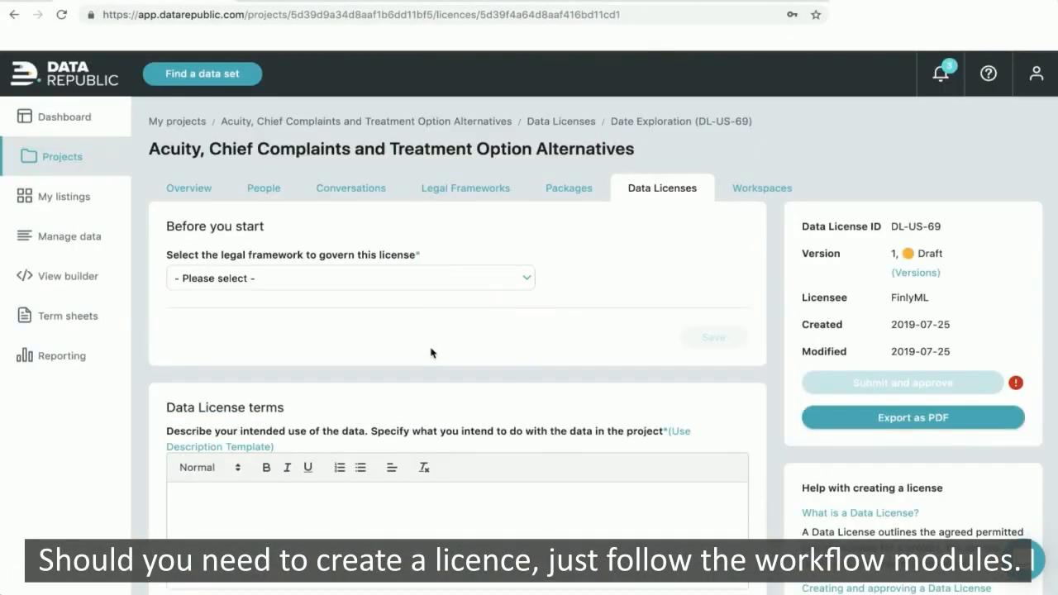
{"action": "left_click", "coordinate": [444, 286]}
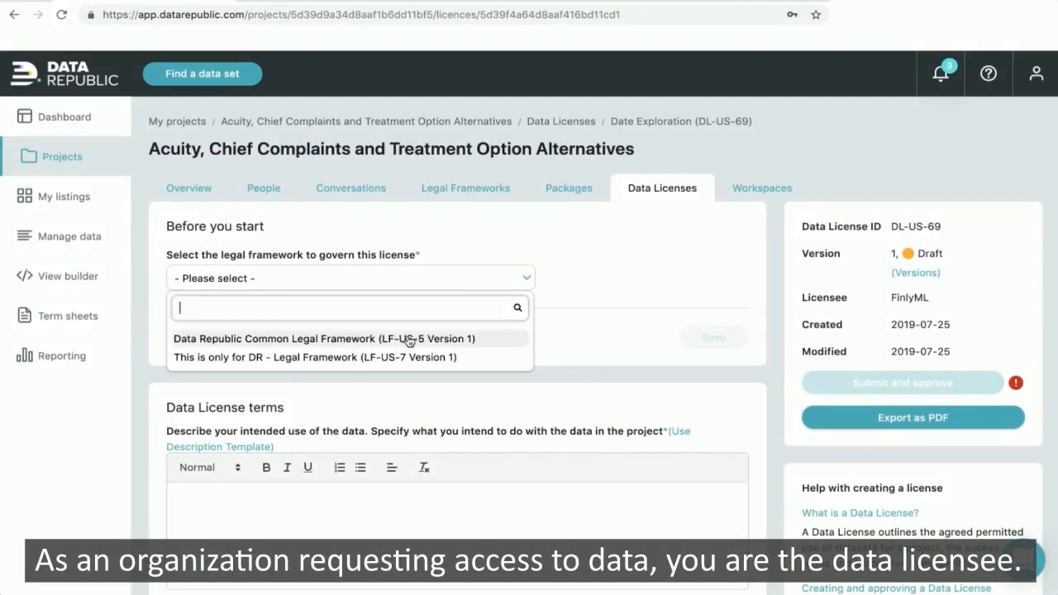
{"action": "left_click", "coordinate": [409, 340]}
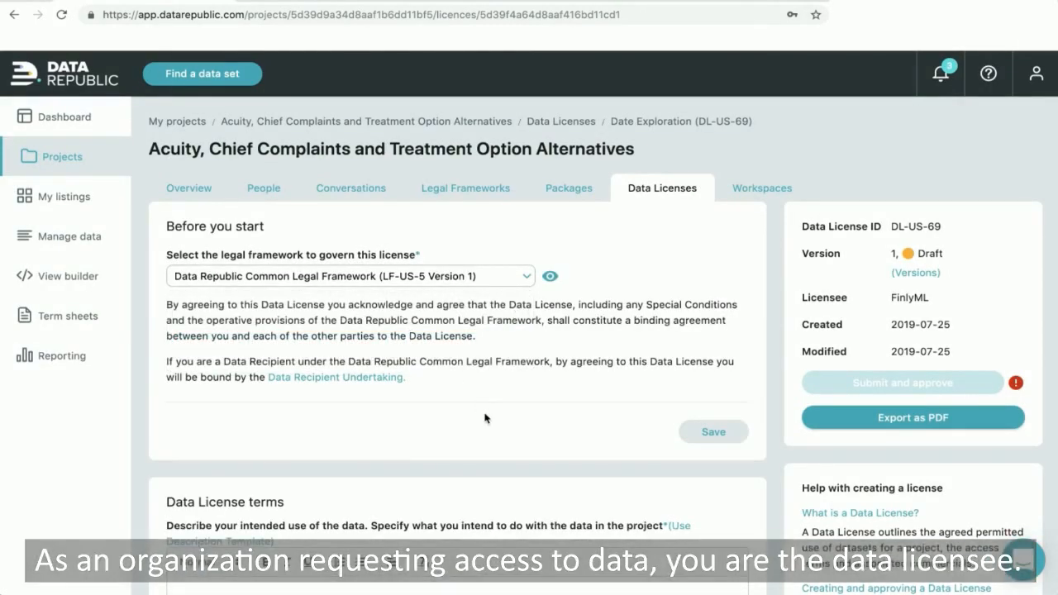
{"action": "scroll", "coordinate": [598, 425], "scroll_direction": "down", "scroll_amount": 1}
{"action": "left_click", "coordinate": [714, 394]}
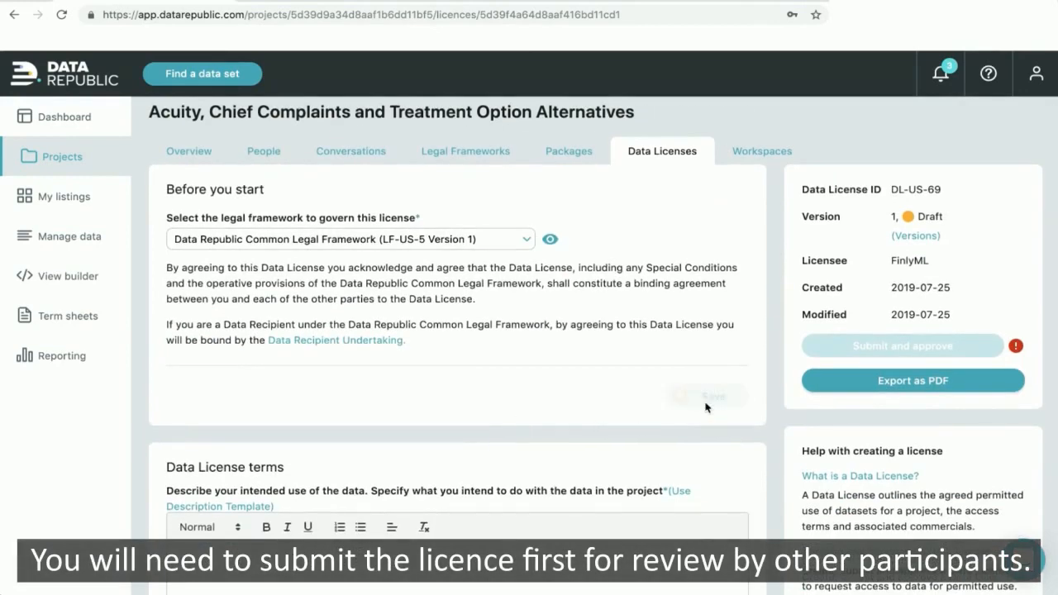
{"action": "scroll", "coordinate": [442, 410], "scroll_direction": "down", "scroll_amount": 5}
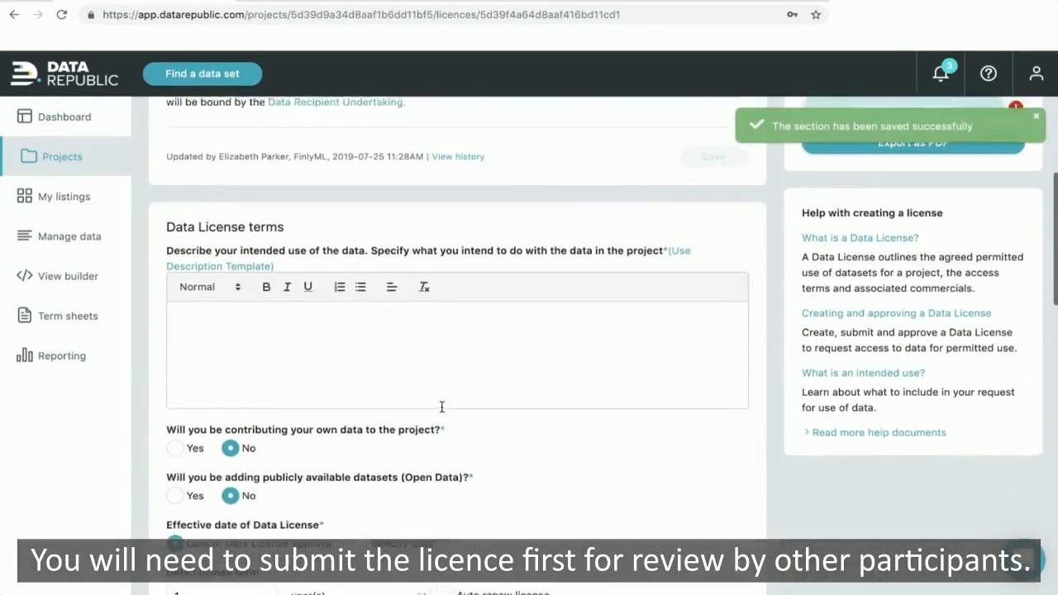
{"action": "left_click", "coordinate": [229, 248]}
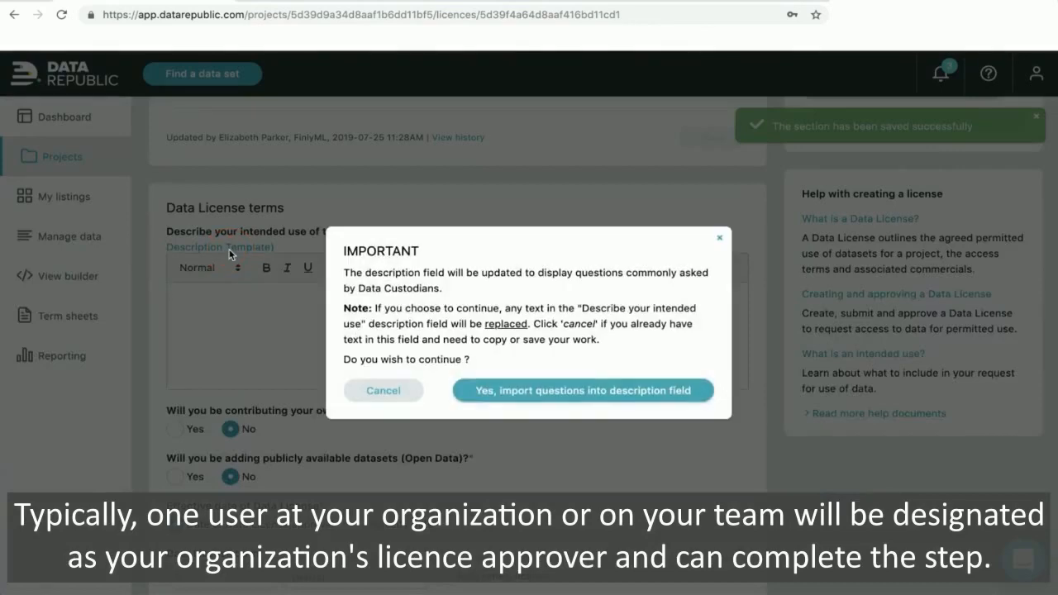
{"action": "left_click", "coordinate": [522, 391]}
{"action": "scroll", "coordinate": [505, 370], "scroll_direction": "down", "scroll_amount": 10}
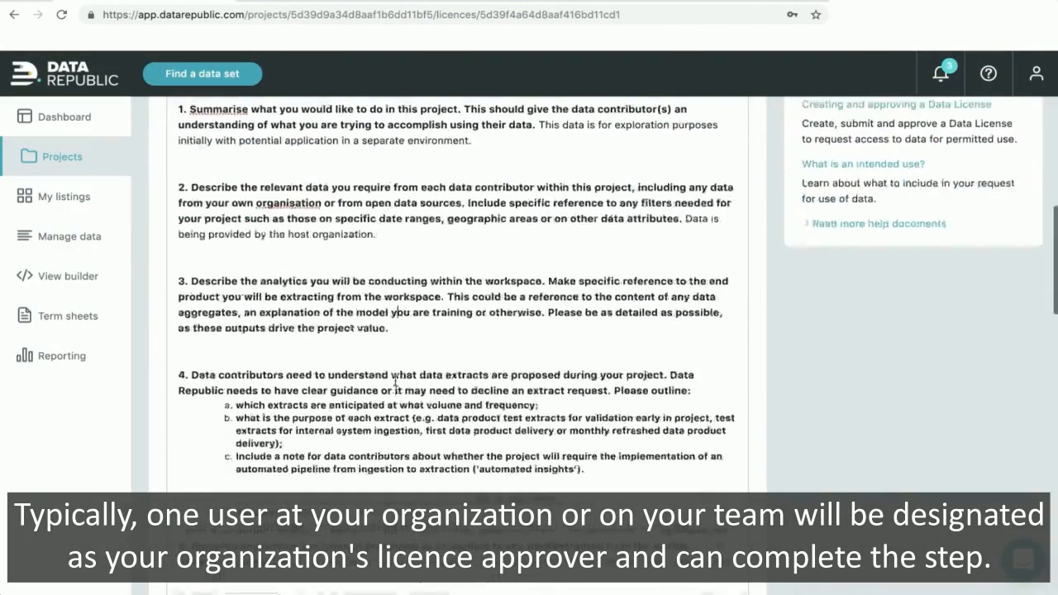
{"action": "scroll", "coordinate": [396, 385], "scroll_direction": "down", "scroll_amount": 1}
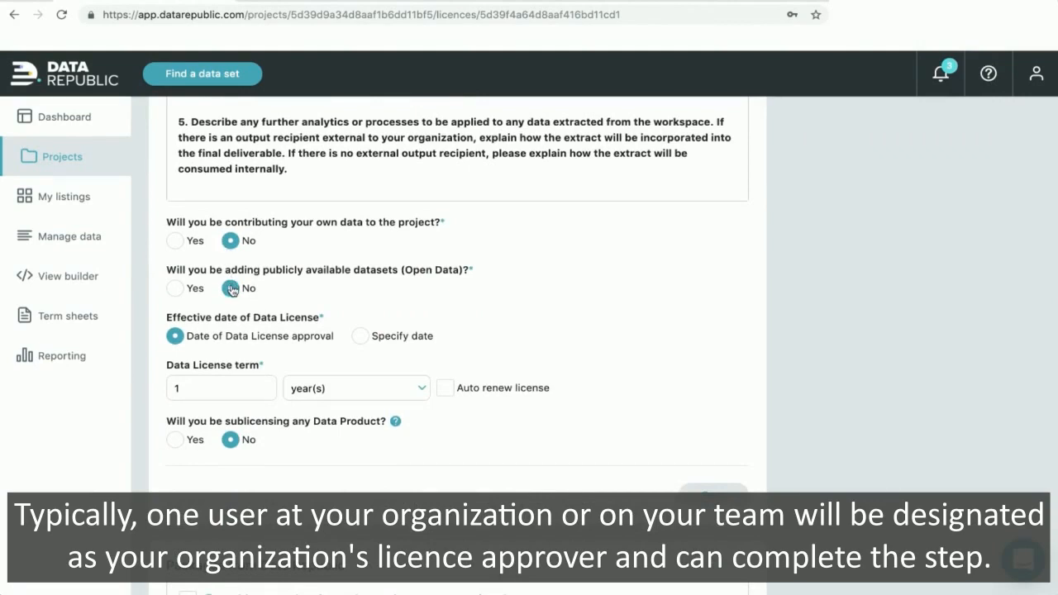
{"action": "scroll", "coordinate": [232, 289], "scroll_direction": "down", "scroll_amount": 2}
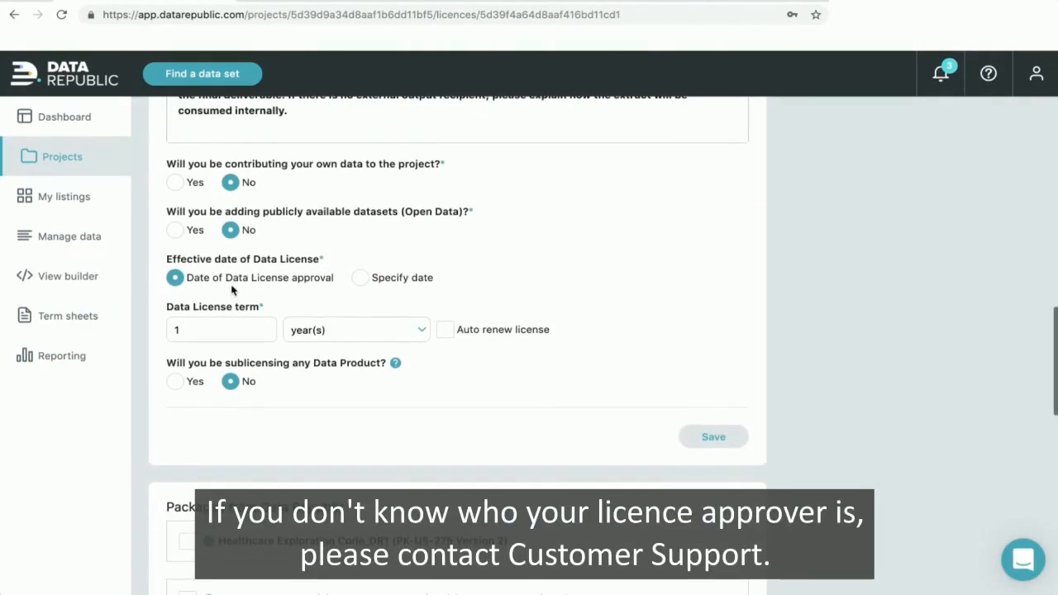
{"action": "scroll", "coordinate": [233, 289], "scroll_direction": "down", "scroll_amount": 2}
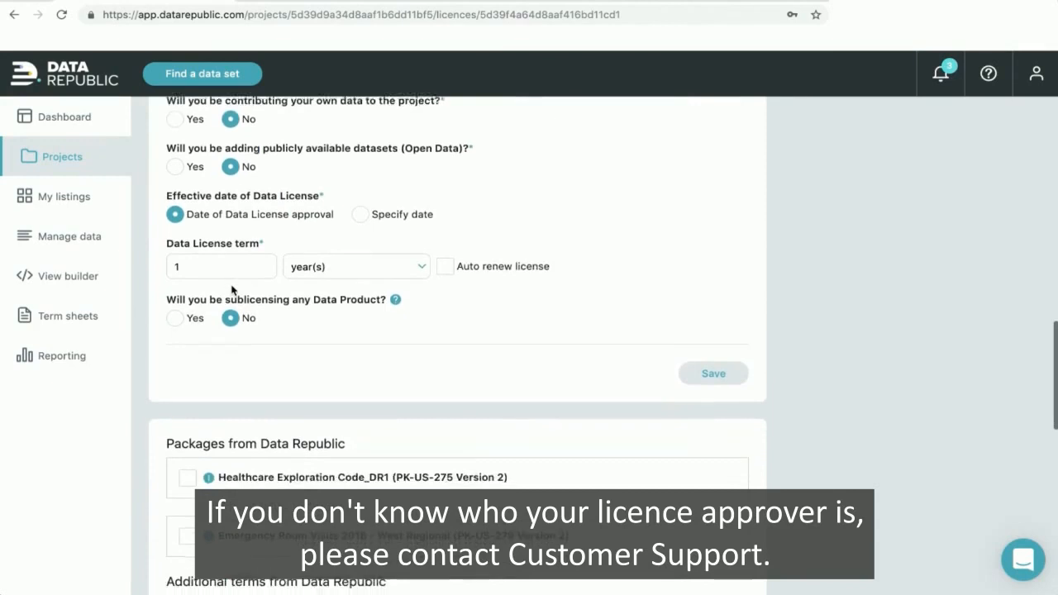
- Set the license term to months with auto-renew on, and save the terms
{"action": "left_click", "coordinate": [388, 251]}
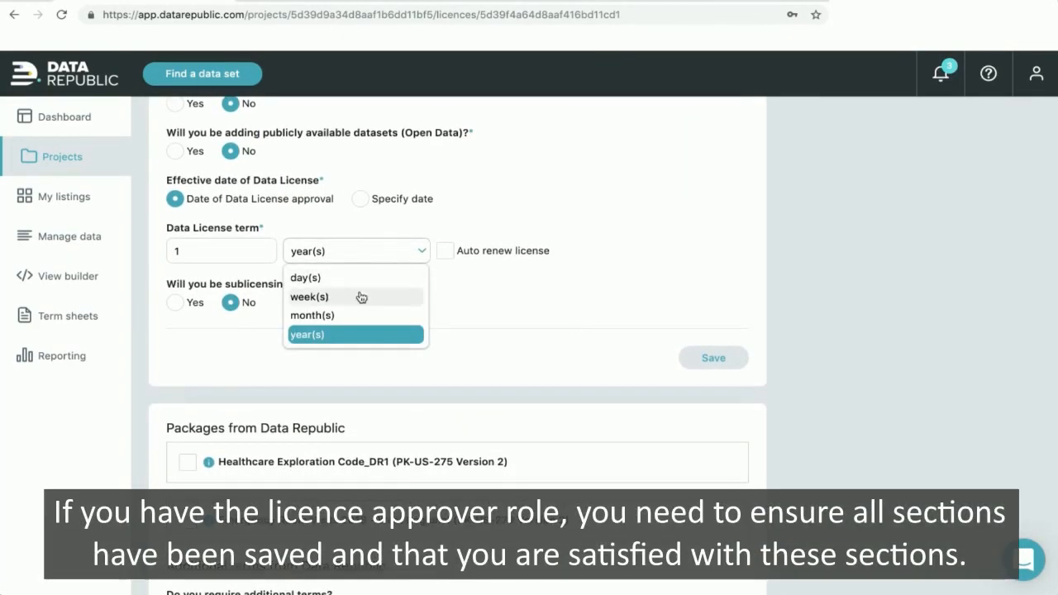
{"action": "left_click", "coordinate": [351, 315]}
{"action": "left_click", "coordinate": [445, 252]}
{"action": "scroll", "coordinate": [598, 324], "scroll_direction": "down", "scroll_amount": 1}
{"action": "left_click", "coordinate": [703, 304]}
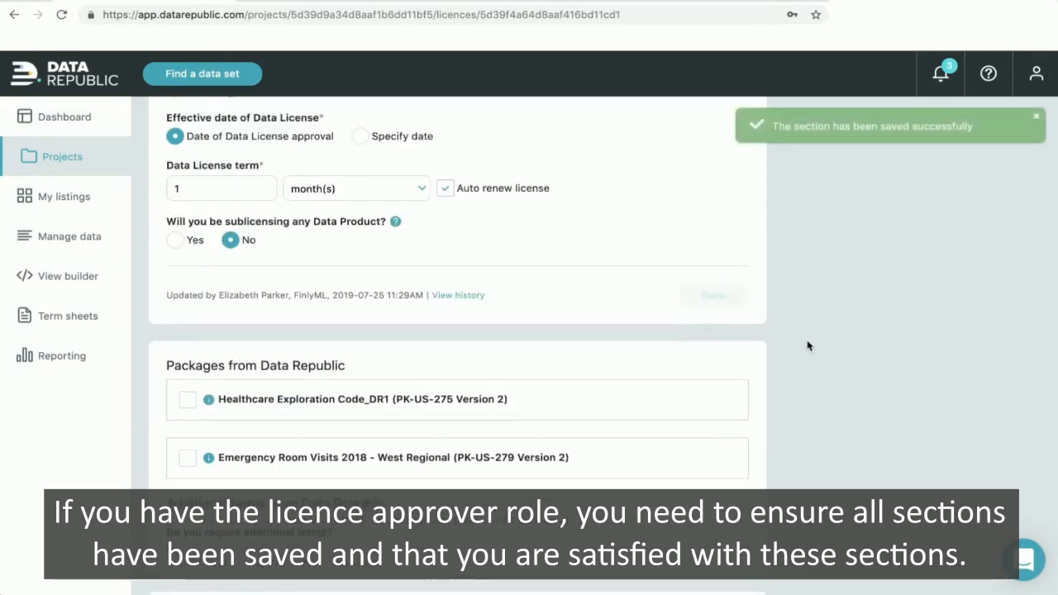
- Include the Healthcare Exploration Code_DR1 and Emergency Room Visits 2018 - West Regional packages, then submit for approval
{"action": "scroll", "coordinate": [808, 345], "scroll_direction": "down", "scroll_amount": 3}
{"action": "left_click", "coordinate": [192, 244]}
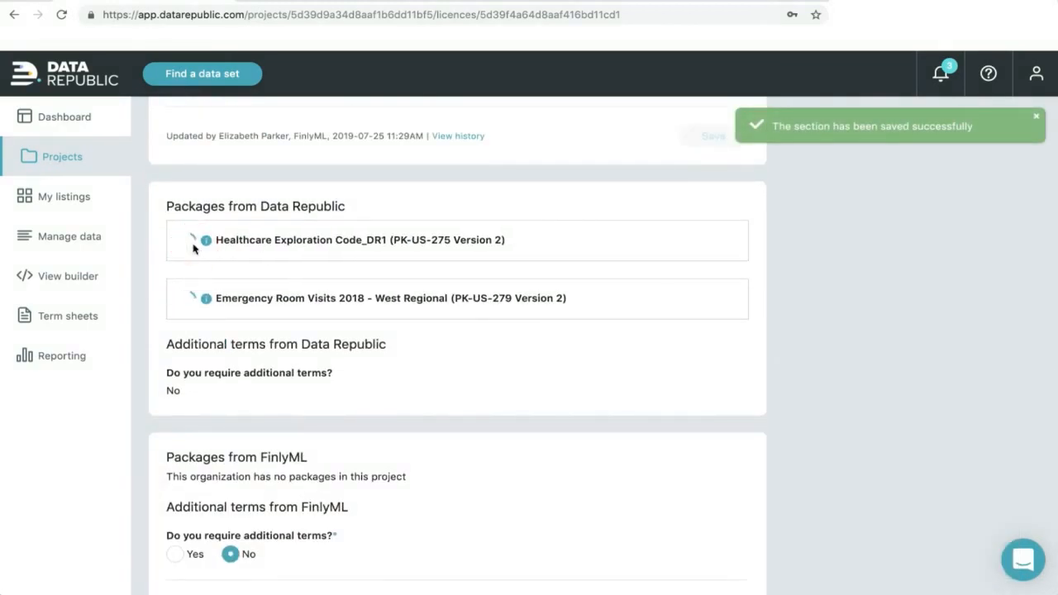
{"action": "scroll", "coordinate": [190, 339], "scroll_direction": "down", "scroll_amount": 1}
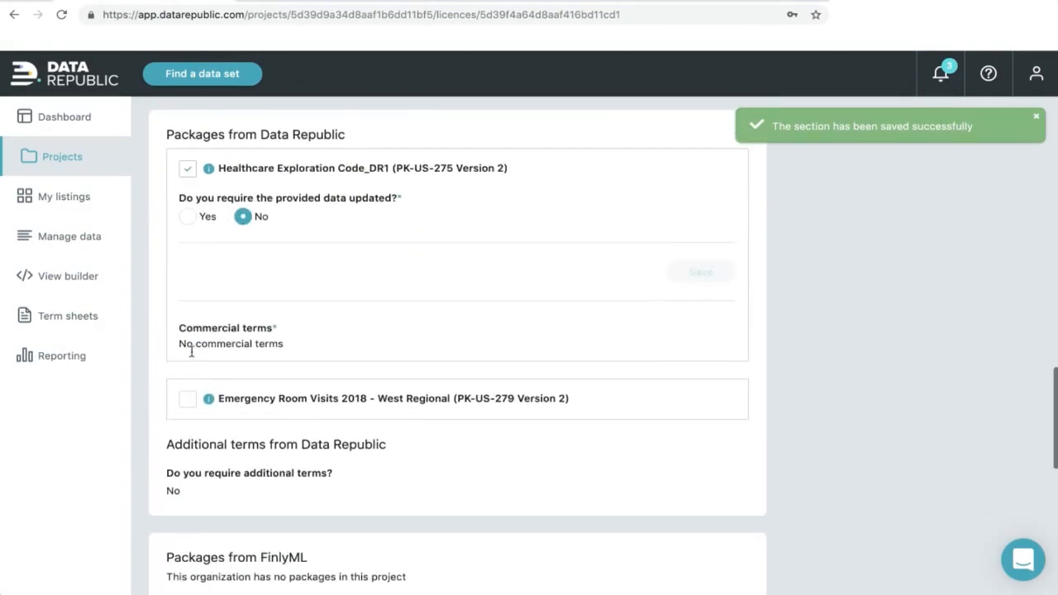
{"action": "left_click", "coordinate": [188, 400]}
{"action": "scroll", "coordinate": [704, 371], "scroll_direction": "down", "scroll_amount": 3}
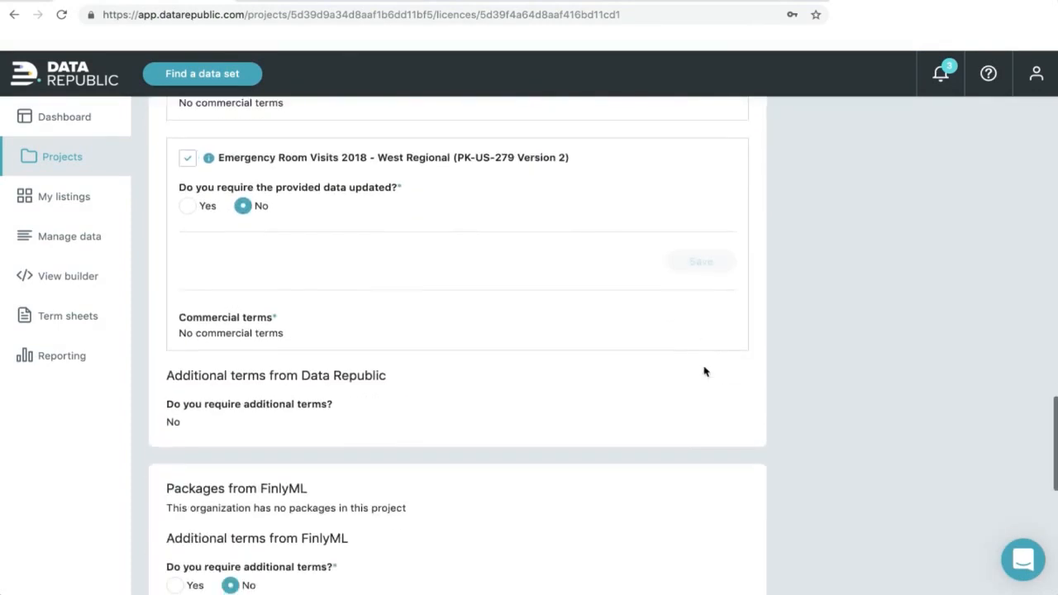
{"action": "scroll", "coordinate": [704, 371], "scroll_direction": "down", "scroll_amount": 3}
{"action": "scroll", "coordinate": [704, 371], "scroll_direction": "down", "scroll_amount": 3}
{"action": "scroll", "coordinate": [702, 371], "scroll_direction": "up", "scroll_amount": 20}
{"action": "left_click", "coordinate": [841, 349]}
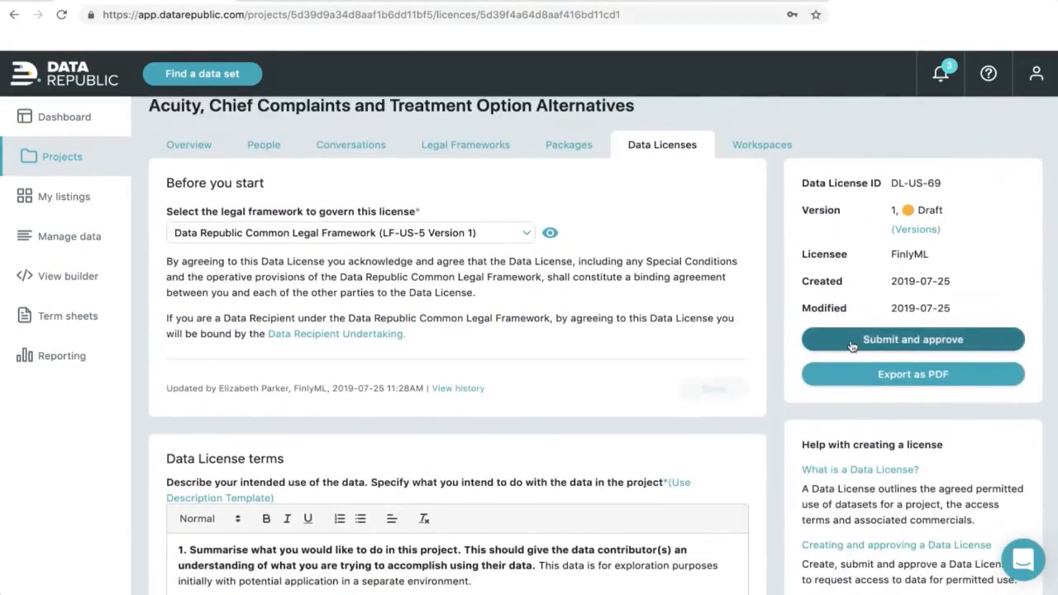
- Confirm the Date Exploration license submission, then return it rejected with a comment about discussing external datasets access
{"action": "left_click", "coordinate": [650, 458]}
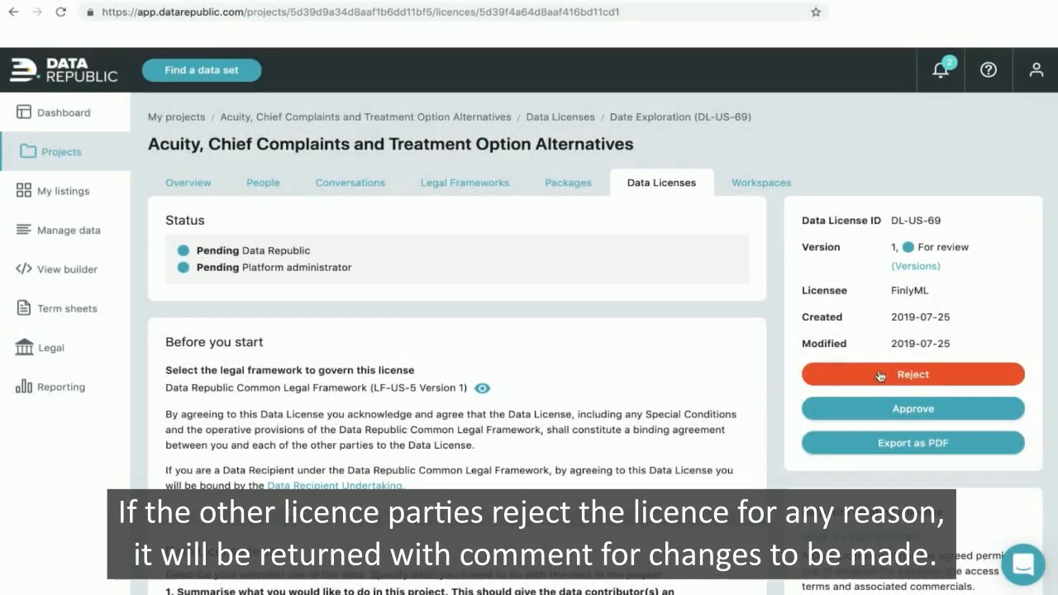
{"action": "left_click", "coordinate": [886, 374]}
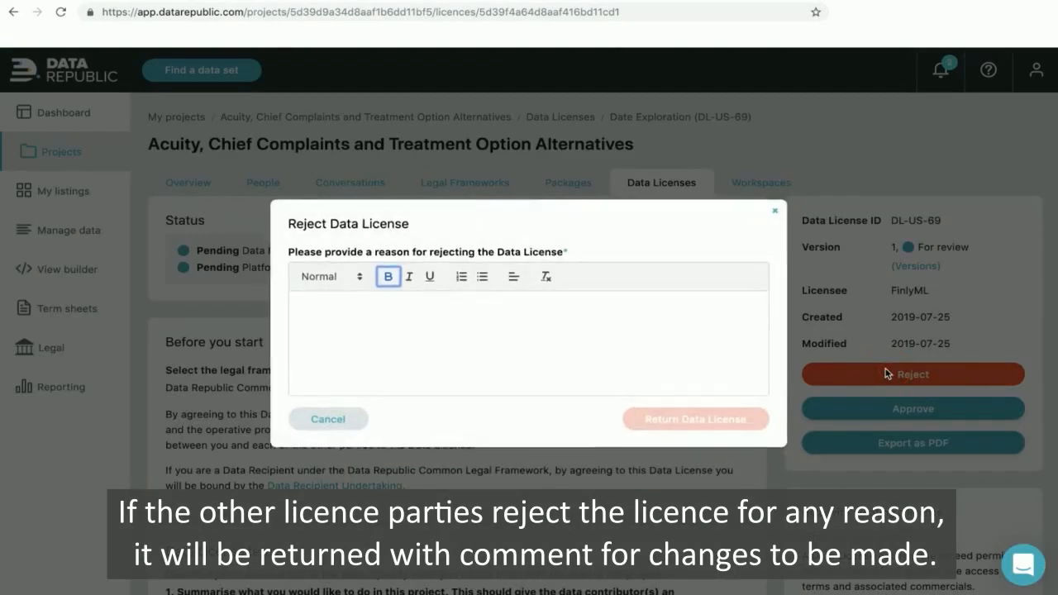
{"action": "left_click", "coordinate": [509, 329]}
{"action": "type", "text": "We need to discuss external datasets access. I understand that you may require ICD-10 code sheets. I am rejecting for now until we have determined which sheets wil"}
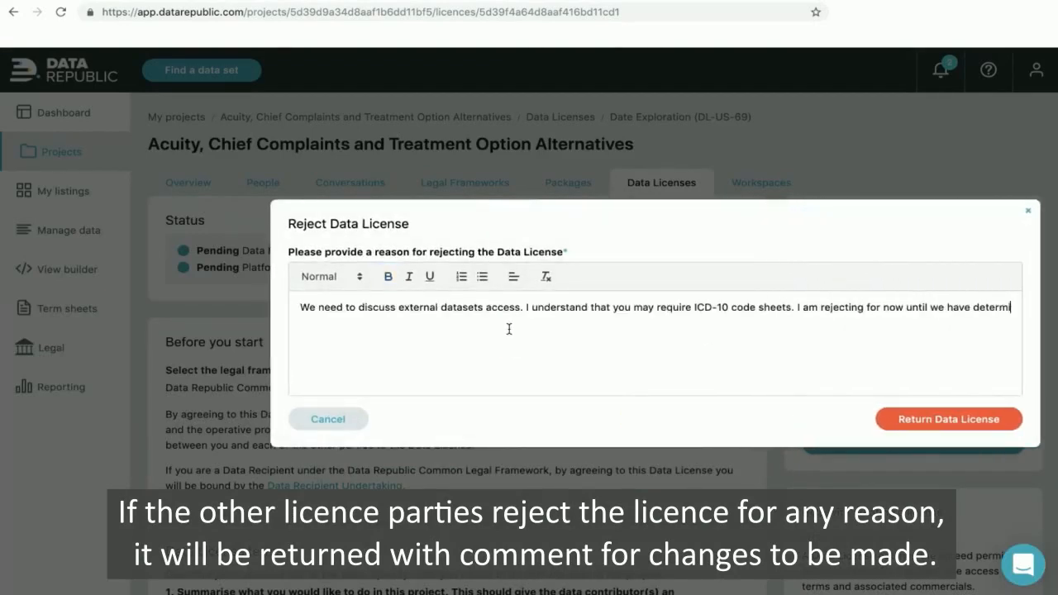
{"action": "type", "text": "l be made available. Thank you."}
{"action": "left_click", "coordinate": [984, 420]}
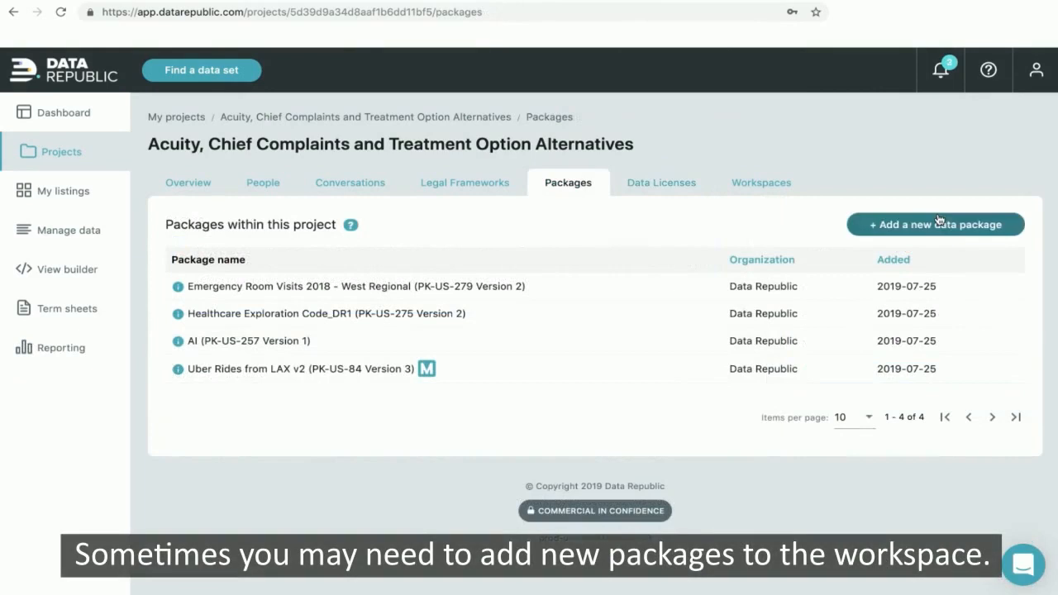
- Add the FinlyML Algorithms data package to the Acuity project
{"action": "left_click", "coordinate": [937, 224]}
{"action": "left_click", "coordinate": [592, 362]}
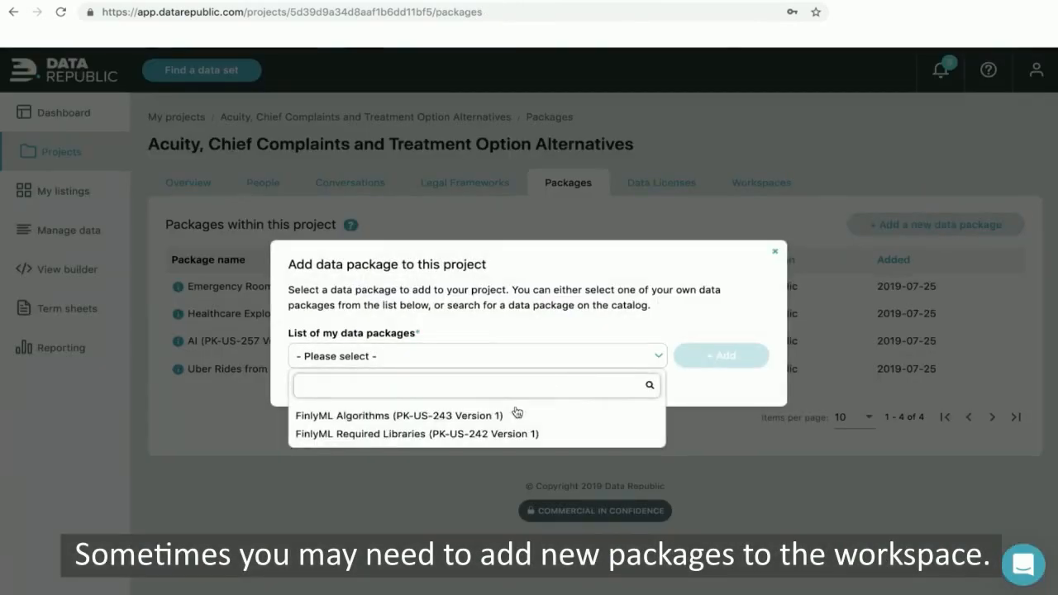
{"action": "left_click", "coordinate": [508, 415]}
{"action": "left_click", "coordinate": [709, 357]}
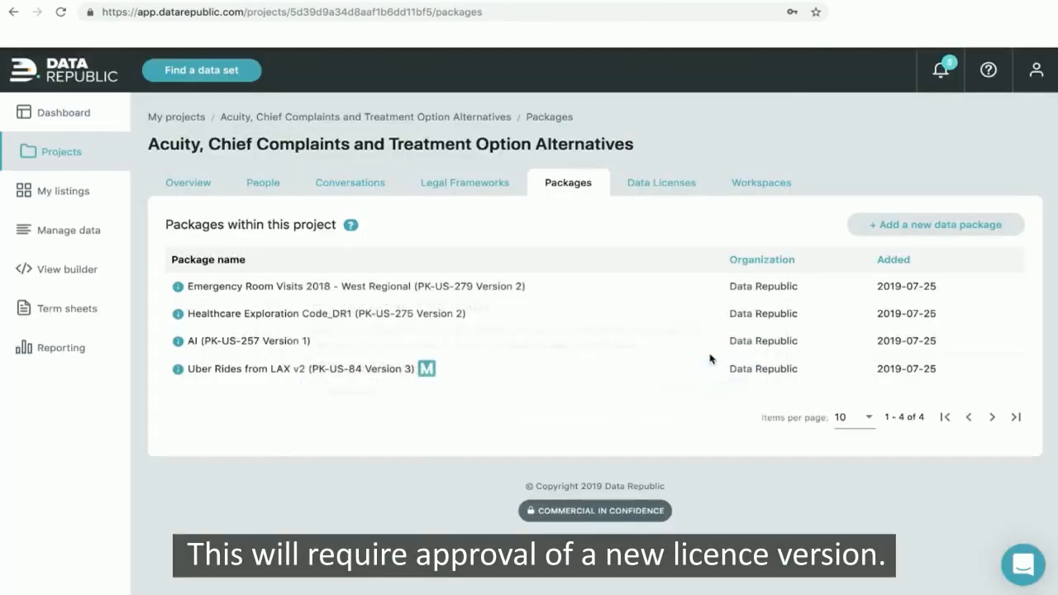
- Create a new version of the Data Science Challenge license for editing
{"action": "left_click", "coordinate": [649, 187]}
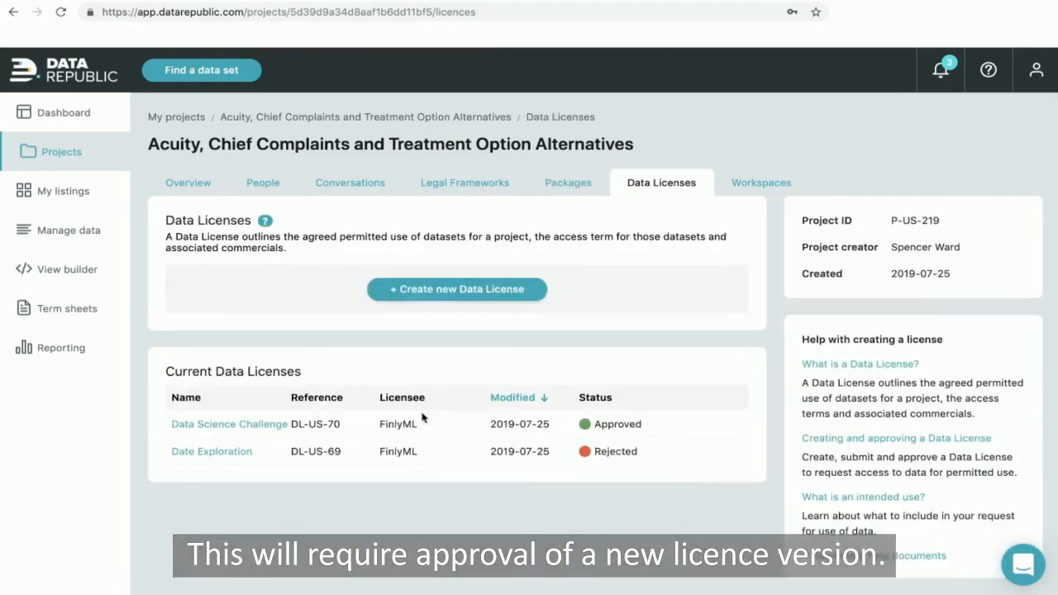
{"action": "left_click", "coordinate": [263, 425]}
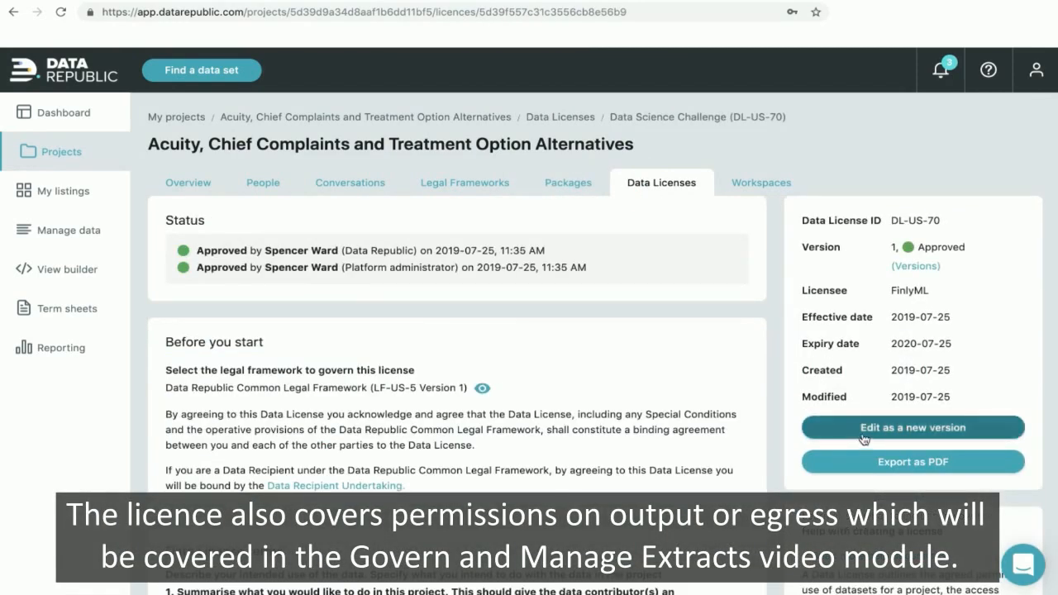
{"action": "left_click", "coordinate": [864, 438]}
{"action": "left_click", "coordinate": [639, 377]}
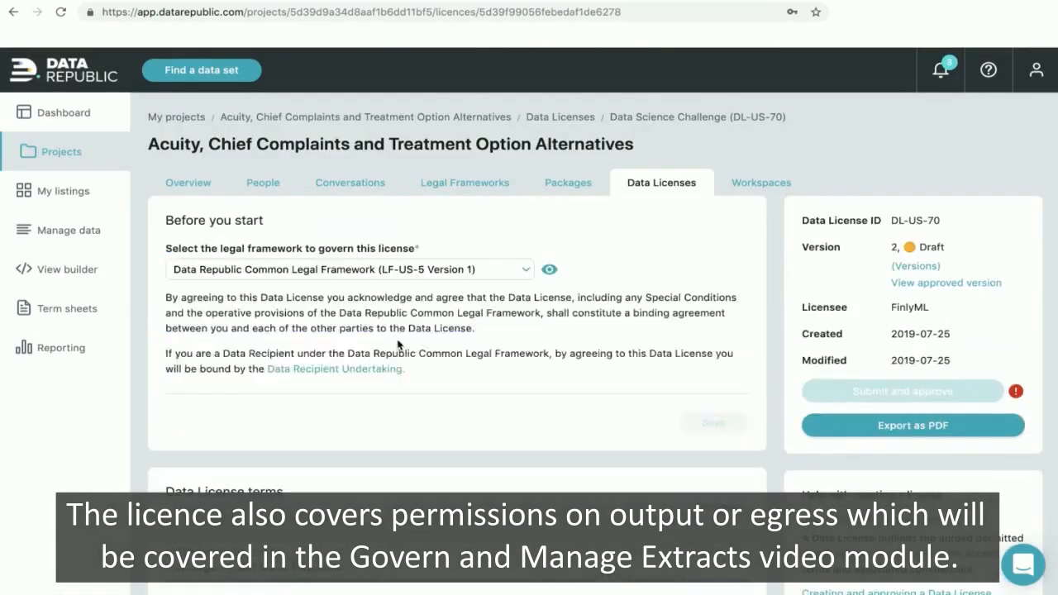
- Include the AI, Uber Rides from LAX v2 and FinlyML Algorithms packages, then submit for approval
{"action": "scroll", "coordinate": [398, 339], "scroll_direction": "down", "scroll_amount": 10}
{"action": "scroll", "coordinate": [397, 339], "scroll_direction": "down", "scroll_amount": 6}
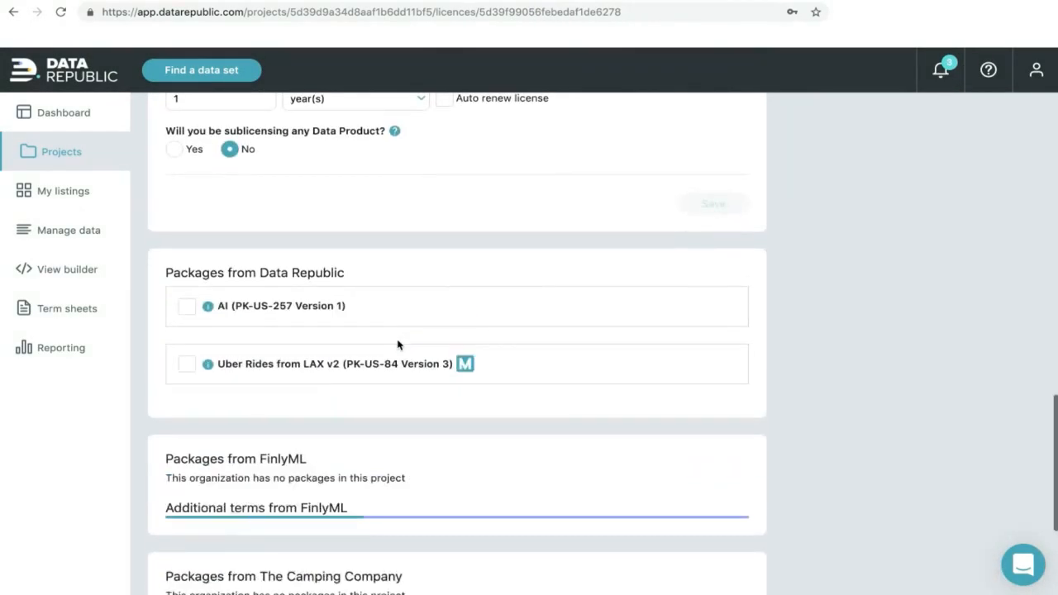
{"action": "left_click", "coordinate": [186, 312]}
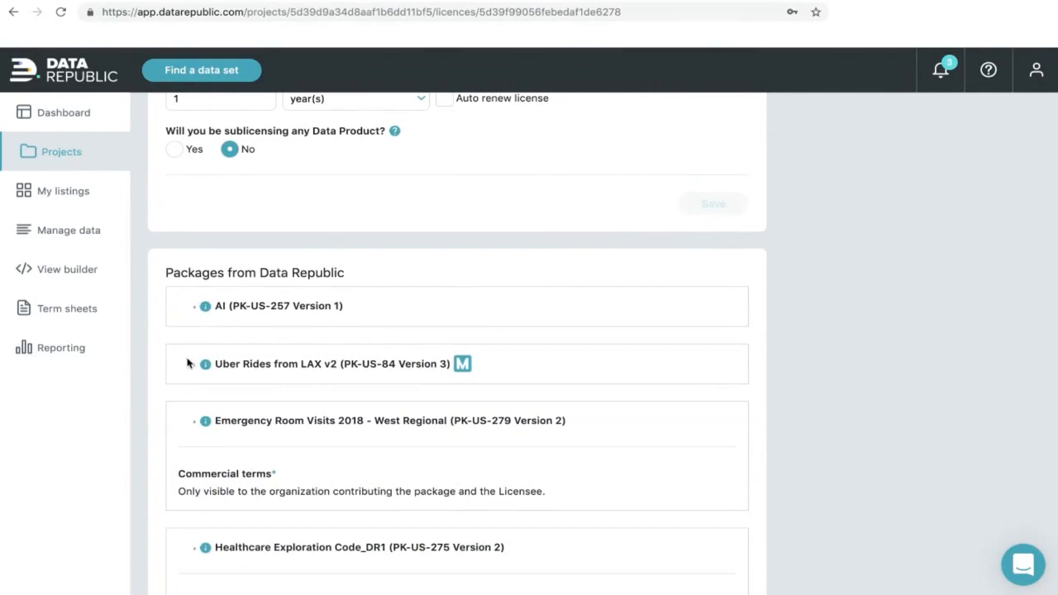
{"action": "scroll", "coordinate": [185, 369], "scroll_direction": "down", "scroll_amount": 1}
{"action": "scroll", "coordinate": [185, 368], "scroll_direction": "down", "scroll_amount": 2}
{"action": "left_click", "coordinate": [189, 355]}
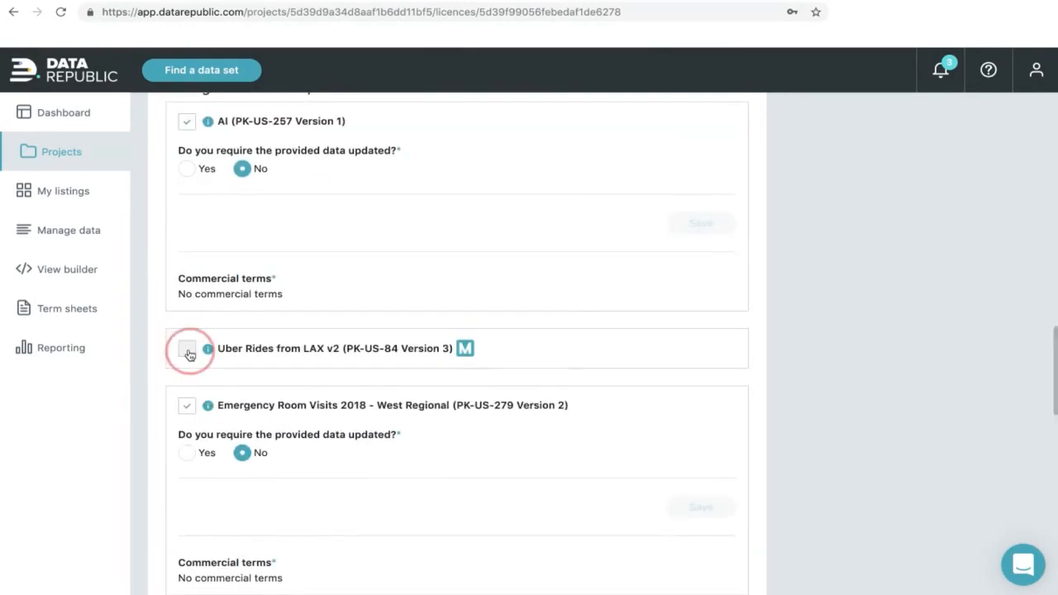
{"action": "scroll", "coordinate": [678, 367], "scroll_direction": "down", "scroll_amount": 6}
{"action": "scroll", "coordinate": [678, 366], "scroll_direction": "down", "scroll_amount": 3}
{"action": "left_click", "coordinate": [186, 230]}
{"action": "scroll", "coordinate": [740, 497], "scroll_direction": "down", "scroll_amount": 8}
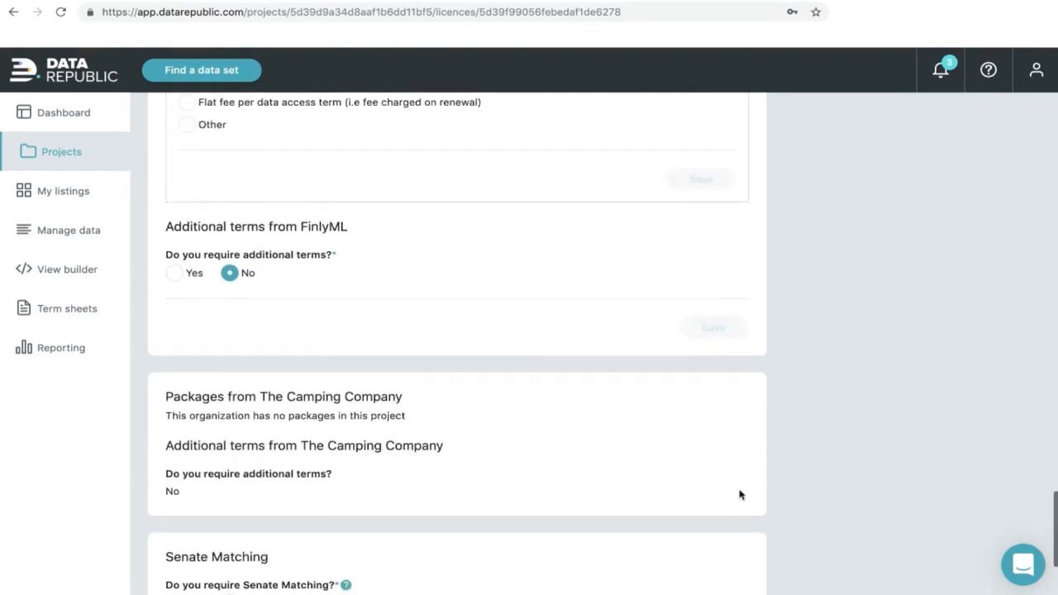
{"action": "scroll", "coordinate": [744, 495], "scroll_direction": "up", "scroll_amount": 20}
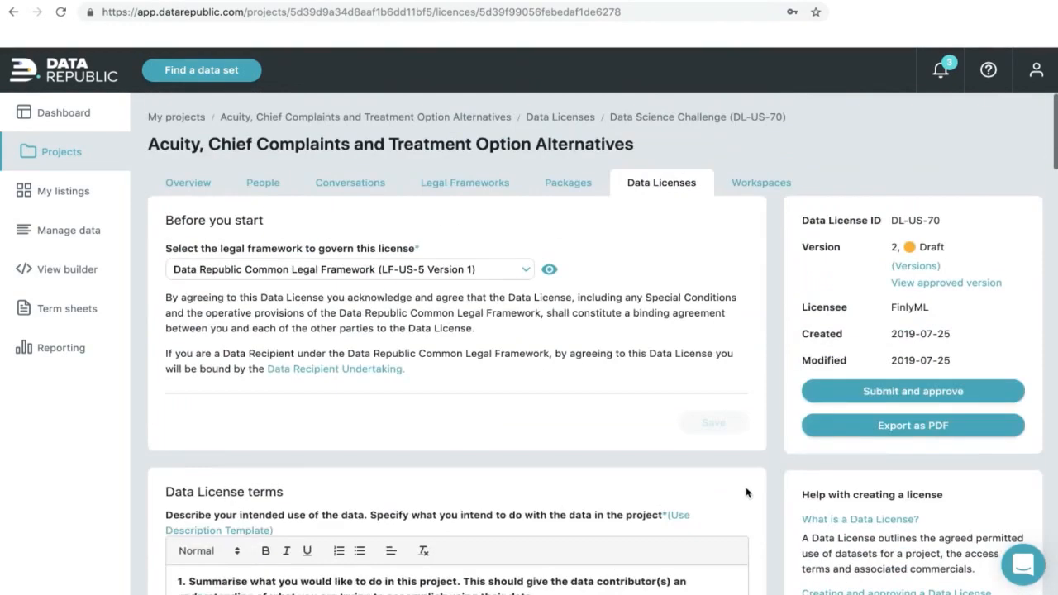
{"action": "left_click", "coordinate": [915, 392]}
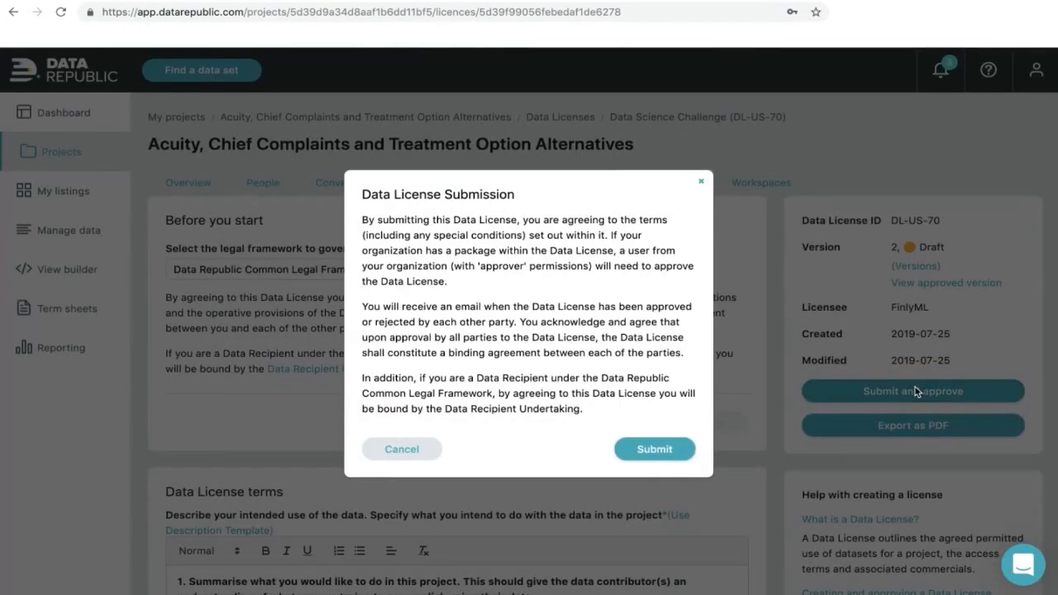
{"action": "left_click", "coordinate": [667, 454]}
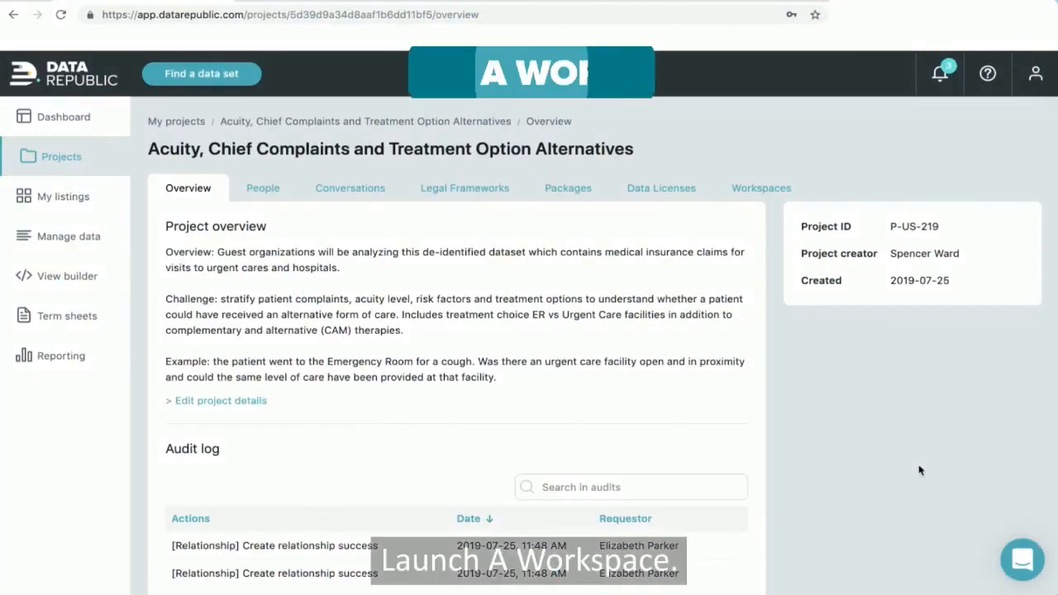
- Switch to the Acuity project's Workspaces tab to see its discovery workspaces
{"action": "left_click", "coordinate": [766, 190]}
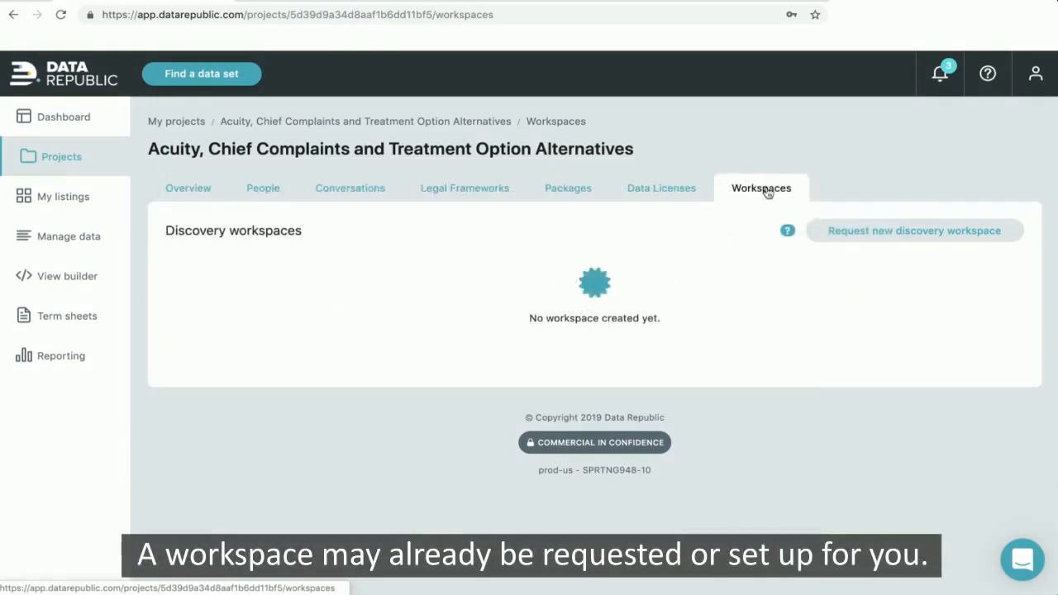
- Start a discovery workspace request named 'Exploration' with the Medium size
{"action": "left_click", "coordinate": [879, 230]}
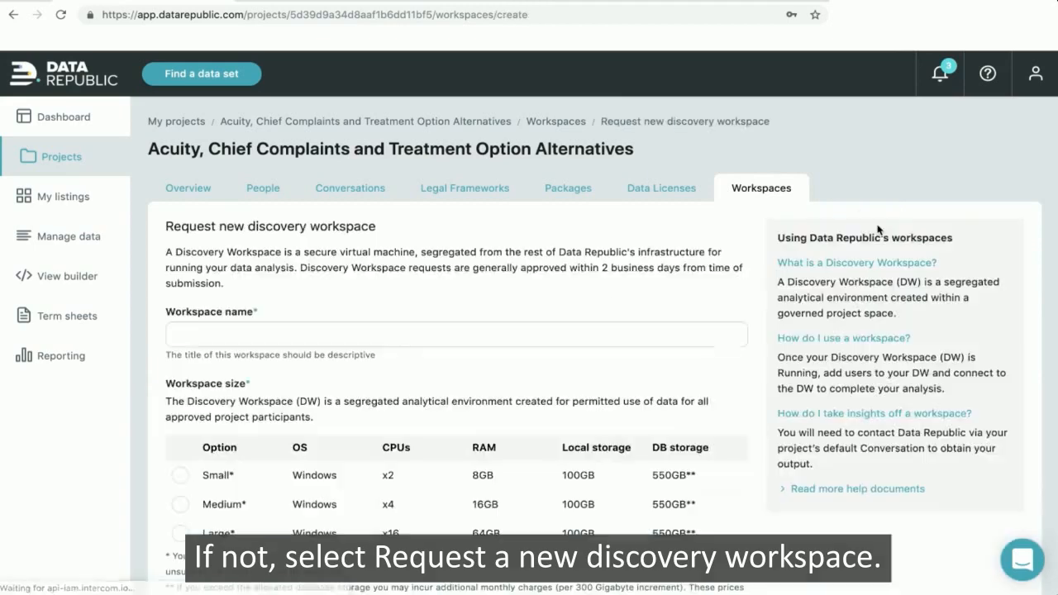
{"action": "left_click", "coordinate": [634, 333]}
{"action": "type", "text": "Exploration Workspace"}
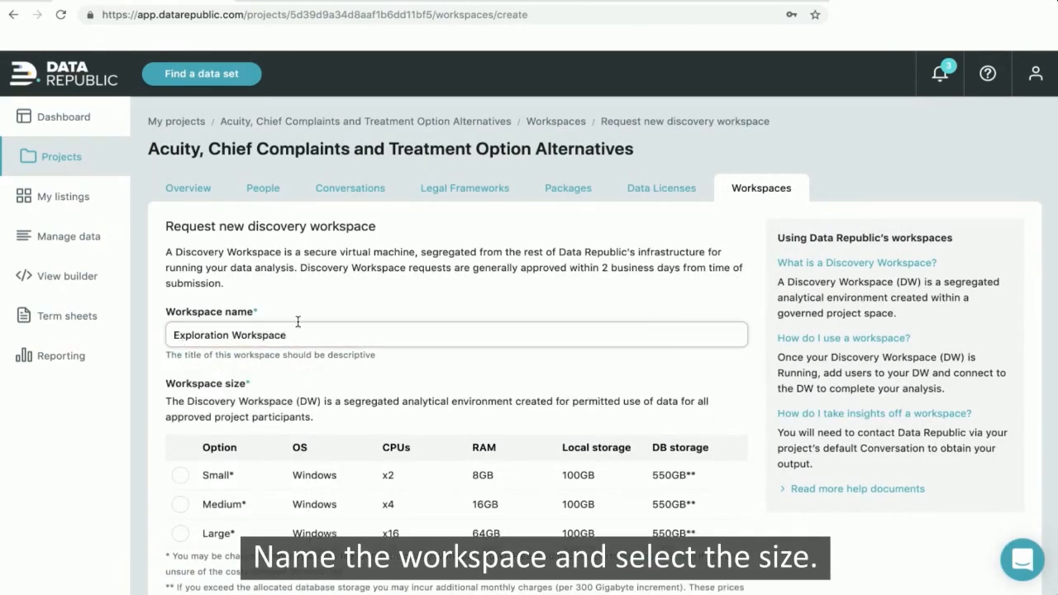
{"action": "scroll", "coordinate": [297, 322], "scroll_direction": "down", "scroll_amount": 3}
{"action": "left_click", "coordinate": [181, 312]}
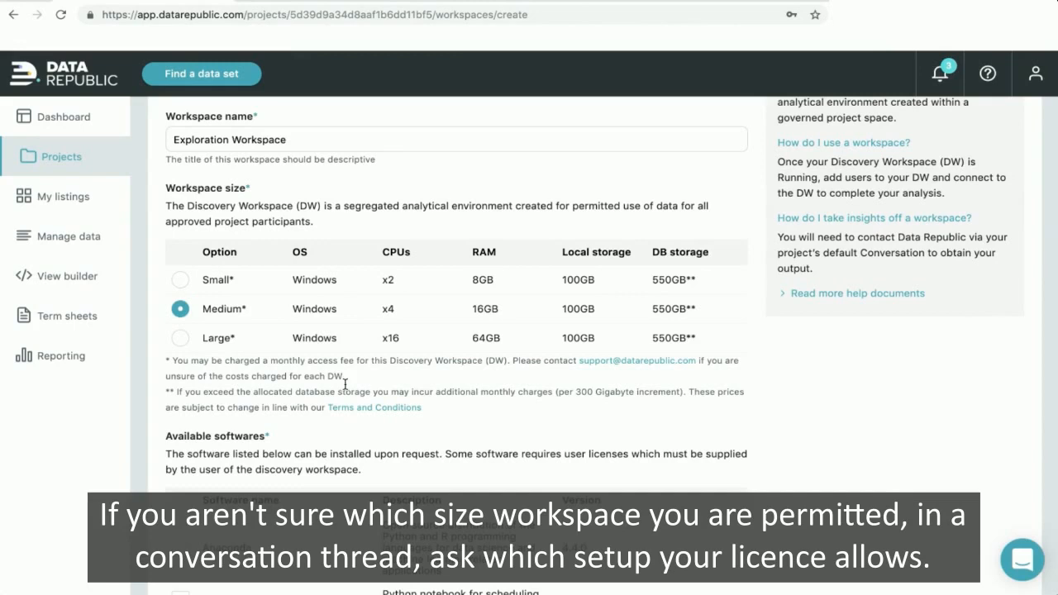
- Add Anaconda and Tableau software, grant three more project users access, and submit the request
{"action": "scroll", "coordinate": [359, 428], "scroll_direction": "down", "scroll_amount": 5}
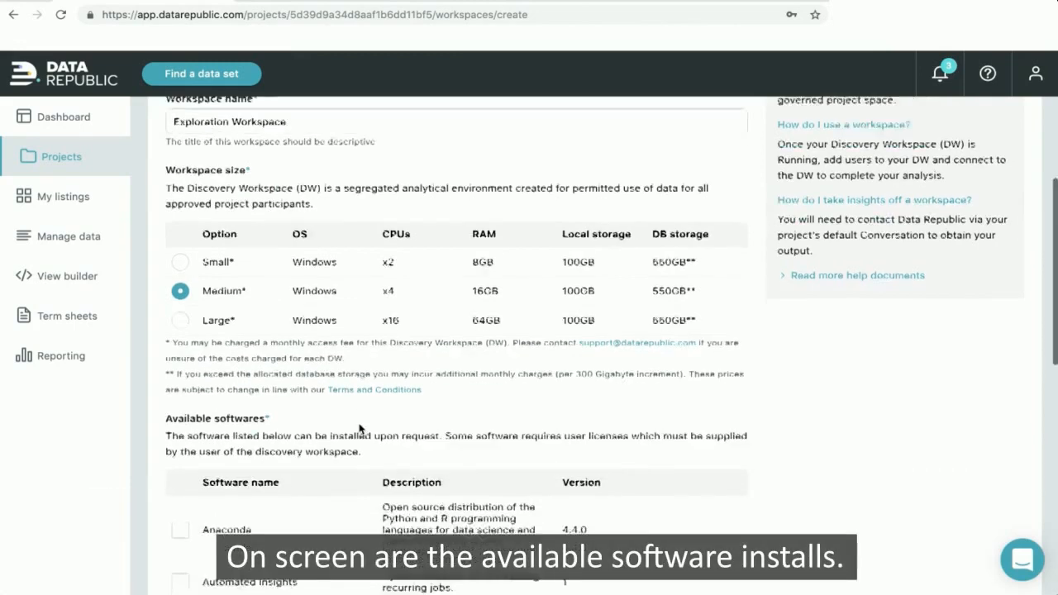
{"action": "left_click", "coordinate": [182, 225]}
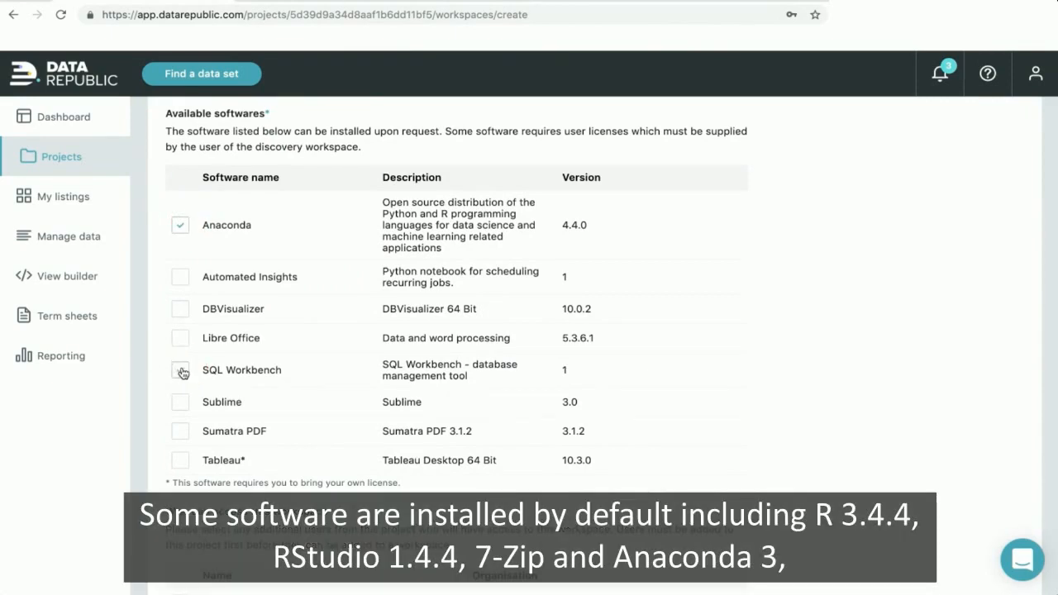
{"action": "left_click", "coordinate": [181, 460]}
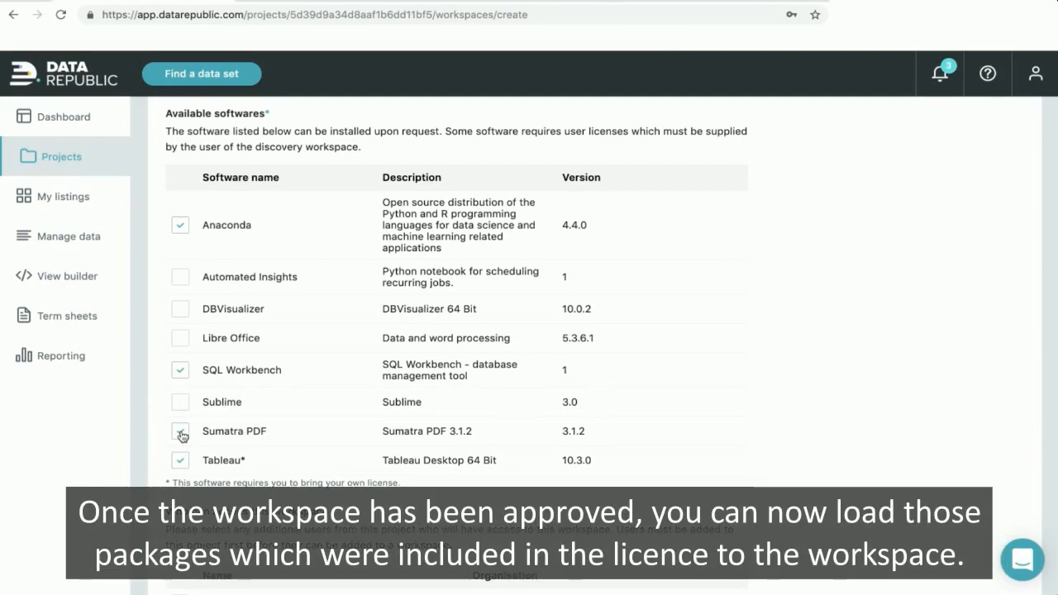
{"action": "scroll", "coordinate": [450, 420], "scroll_direction": "down", "scroll_amount": 3}
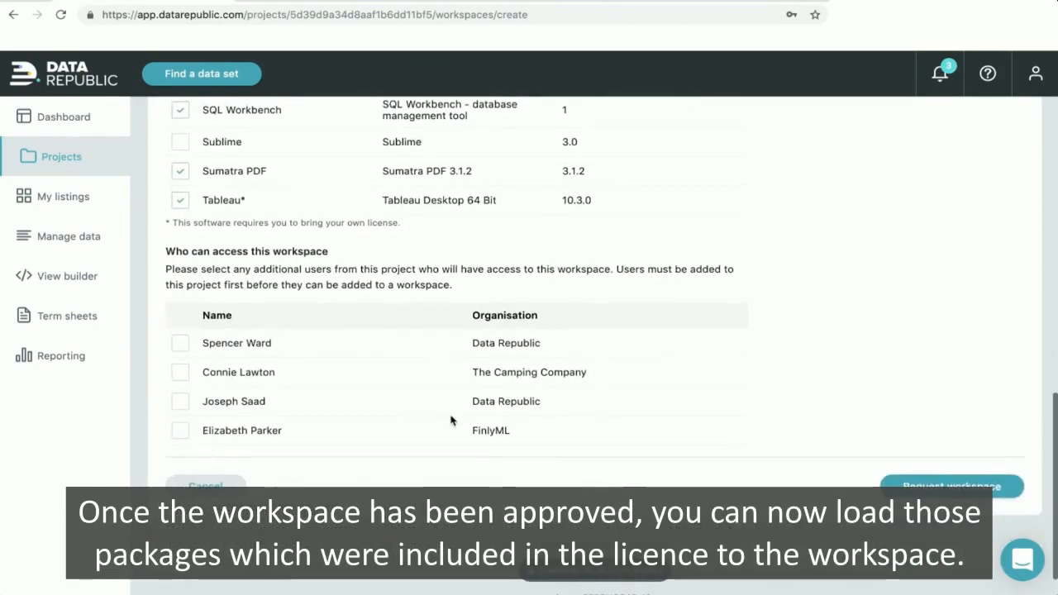
{"action": "left_click", "coordinate": [180, 401]}
{"action": "left_click", "coordinate": [180, 430]}
{"action": "left_click", "coordinate": [181, 343]}
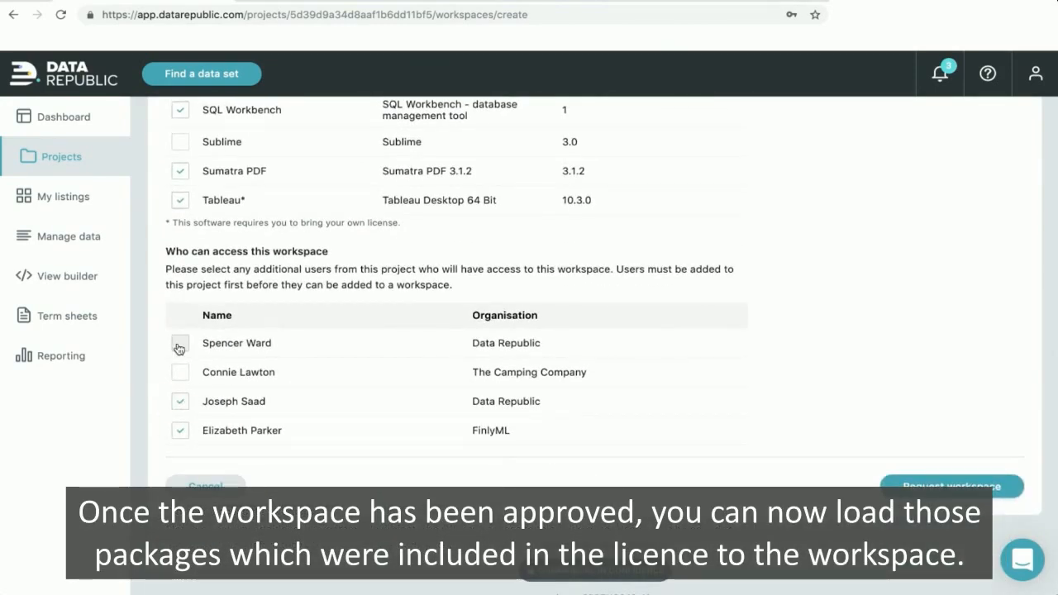
{"action": "left_click", "coordinate": [957, 487]}
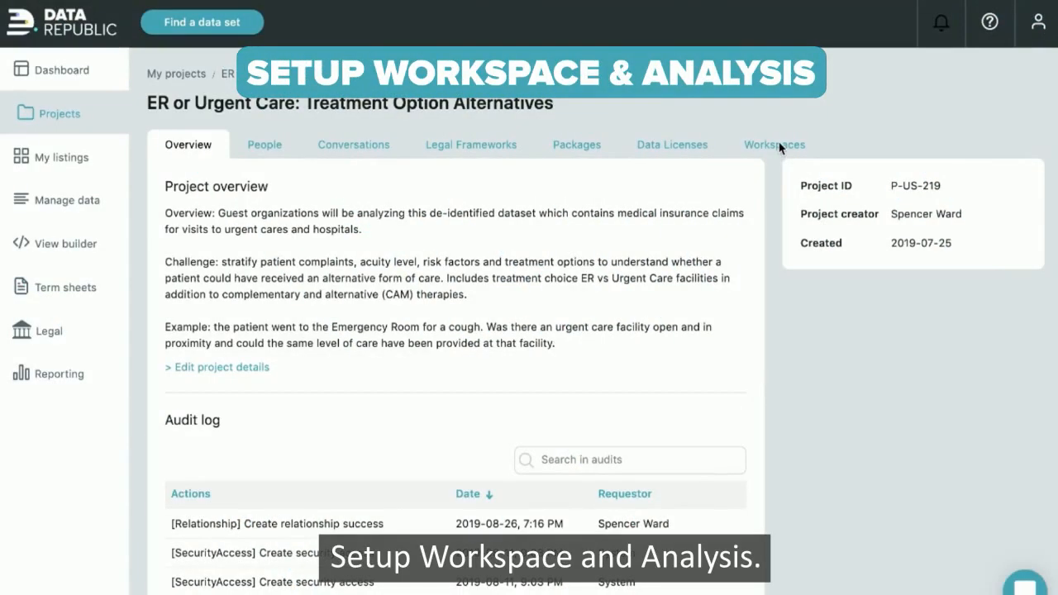
- Open Exploration Workspace from the project's workspace list and connect to it
{"action": "left_click", "coordinate": [761, 149]}
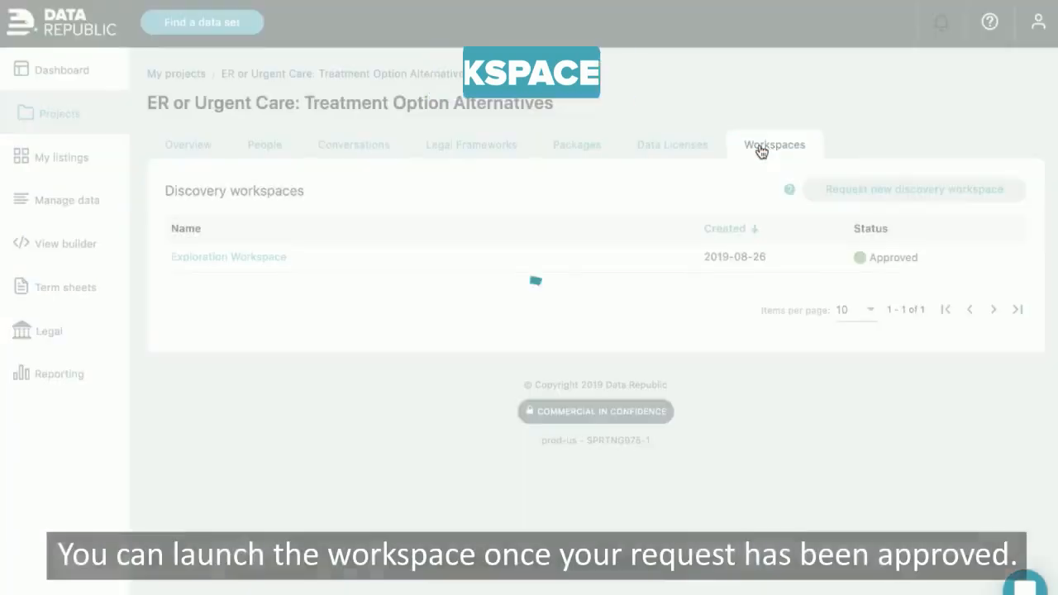
{"action": "left_click", "coordinate": [259, 259]}
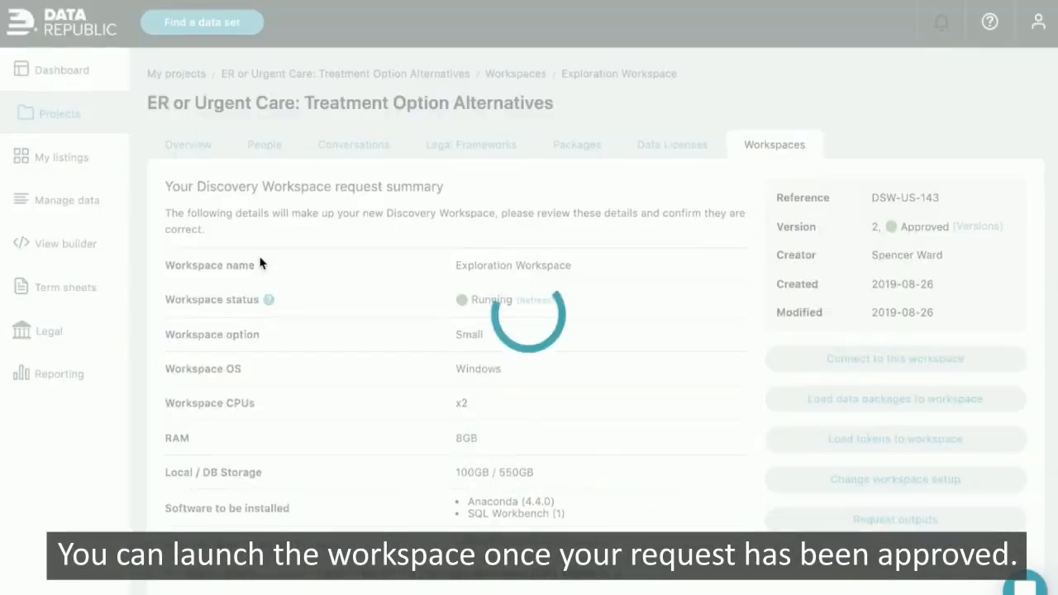
{"action": "left_click", "coordinate": [822, 357]}
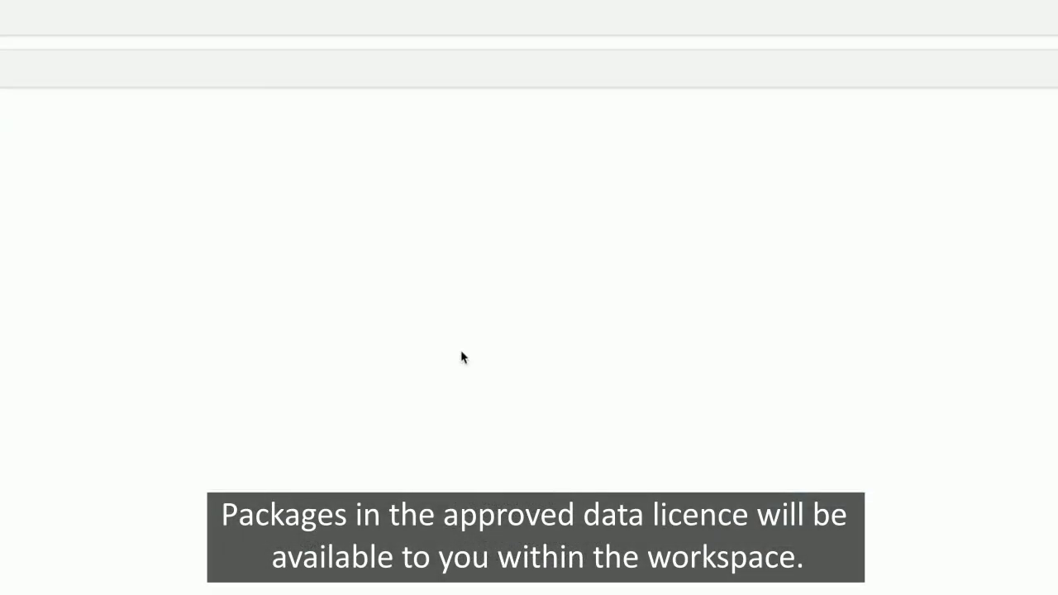
{"action": "scroll", "coordinate": [463, 357], "scroll_direction": "down", "scroll_amount": 5}
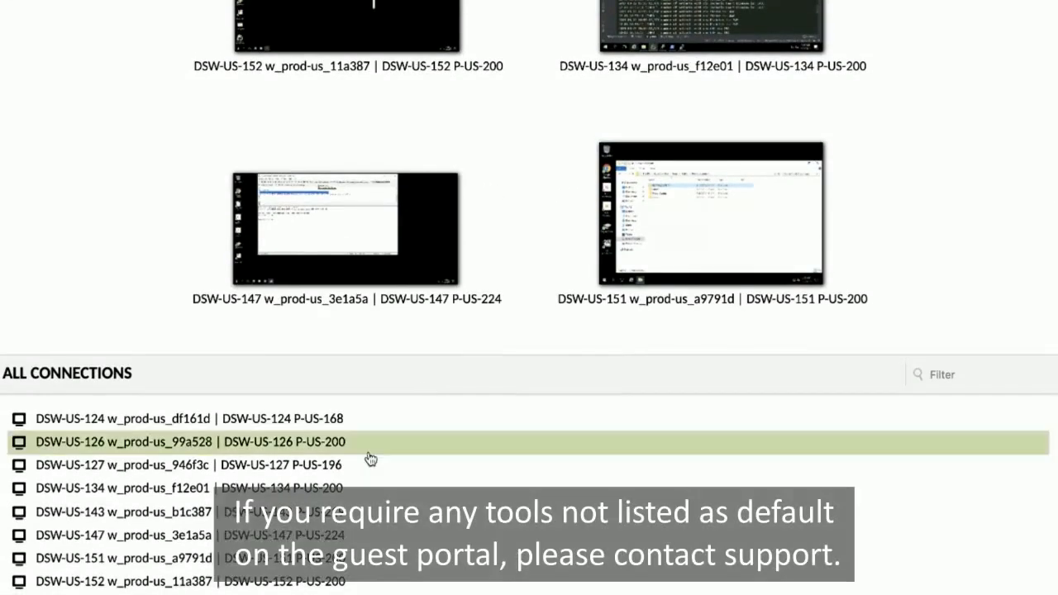
- Open the workspace's remote desktop and browse File Explorer to C:\Users\Public\Public Documents
{"action": "left_click", "coordinate": [273, 512]}
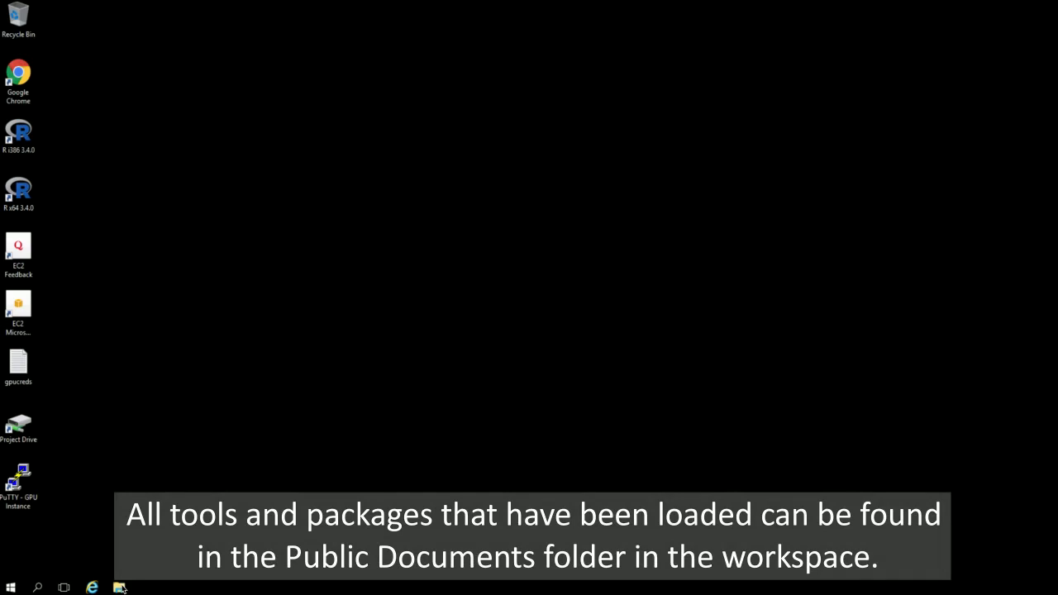
{"action": "left_click", "coordinate": [119, 587]}
{"action": "left_click", "coordinate": [132, 415]}
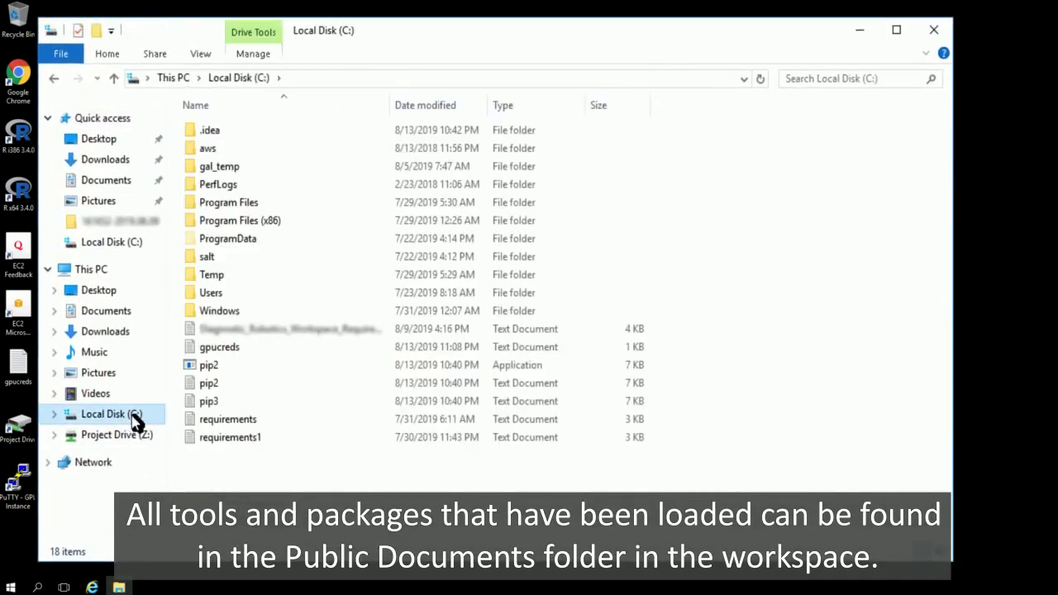
{"action": "left_click", "coordinate": [217, 299]}
{"action": "double_click", "coordinate": [217, 299]}
{"action": "double_click", "coordinate": [248, 169]}
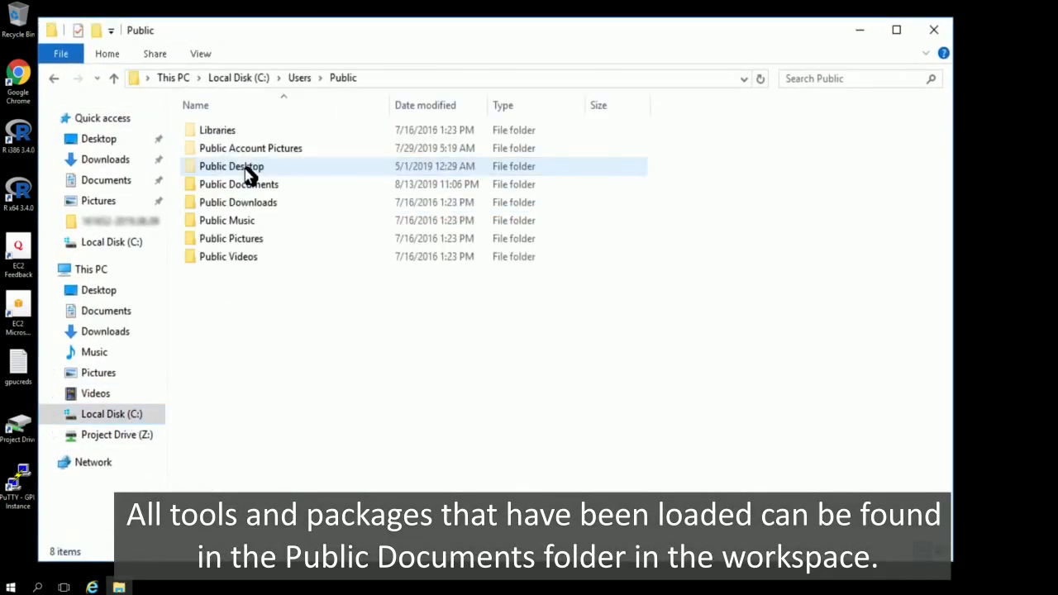
{"action": "double_click", "coordinate": [314, 189]}
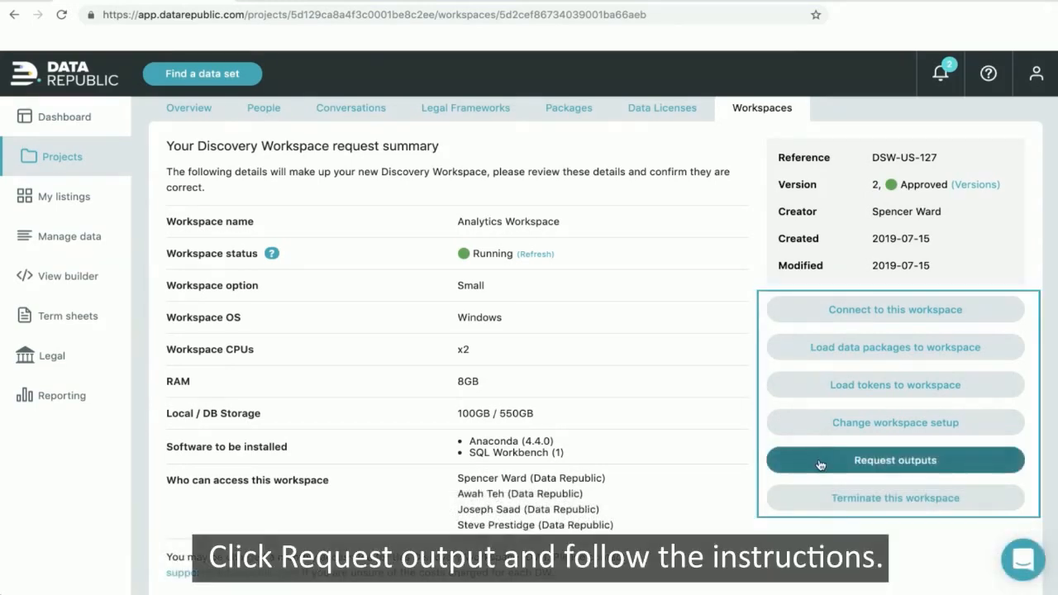
- Start an output request and open the Public Documents\extract folder on the remote desktop
{"action": "left_click", "coordinate": [821, 465]}
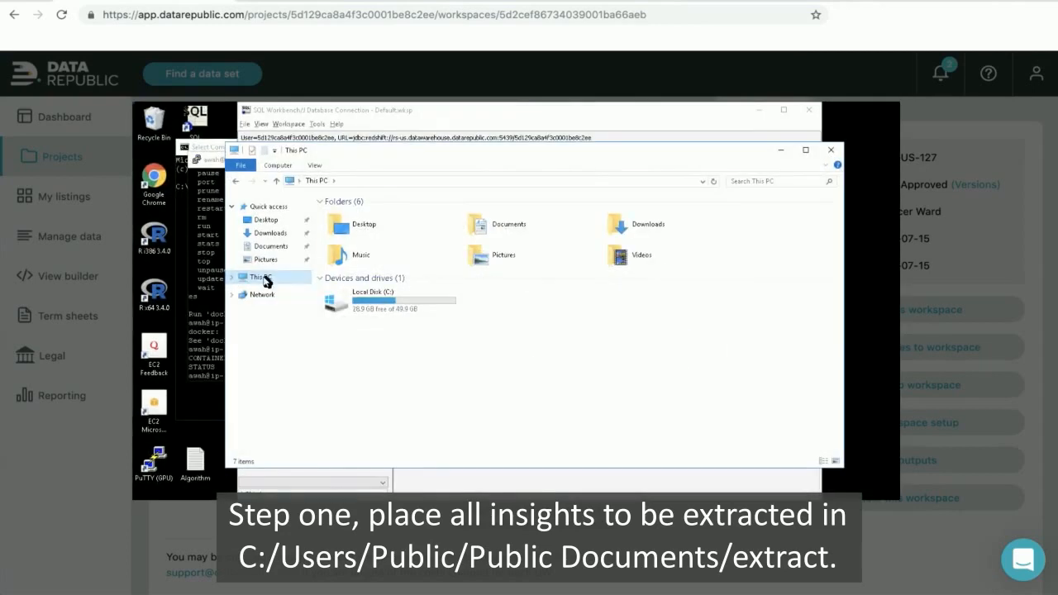
{"action": "double_click", "coordinate": [378, 300]}
{"action": "double_click", "coordinate": [371, 284]}
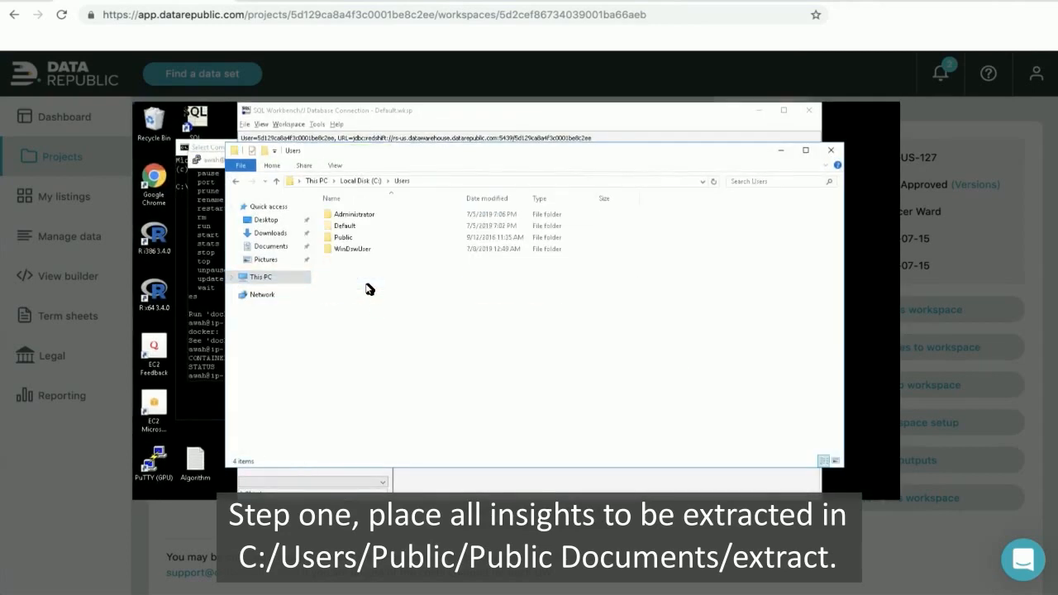
{"action": "double_click", "coordinate": [361, 238]}
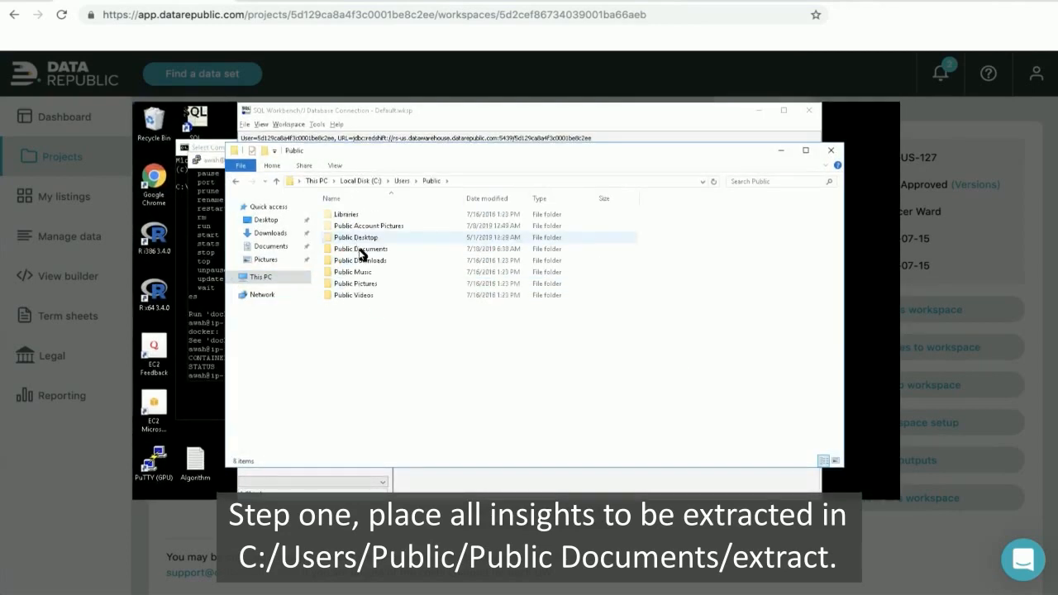
{"action": "double_click", "coordinate": [360, 249]}
{"action": "double_click", "coordinate": [349, 238]}
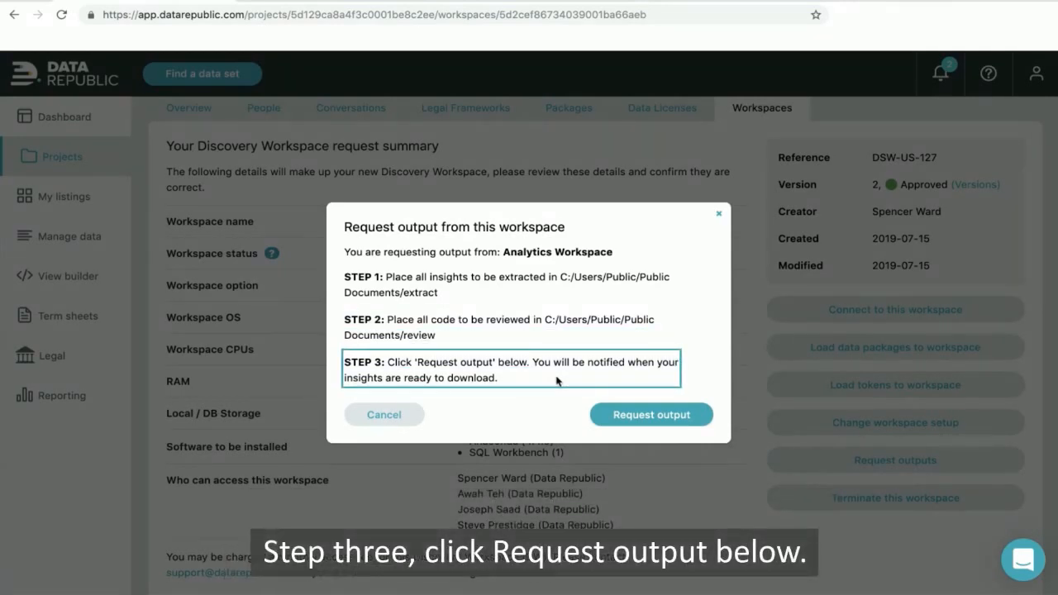
- Send the output request, submit it for administrator review, and close the summary
{"action": "left_click", "coordinate": [635, 416]}
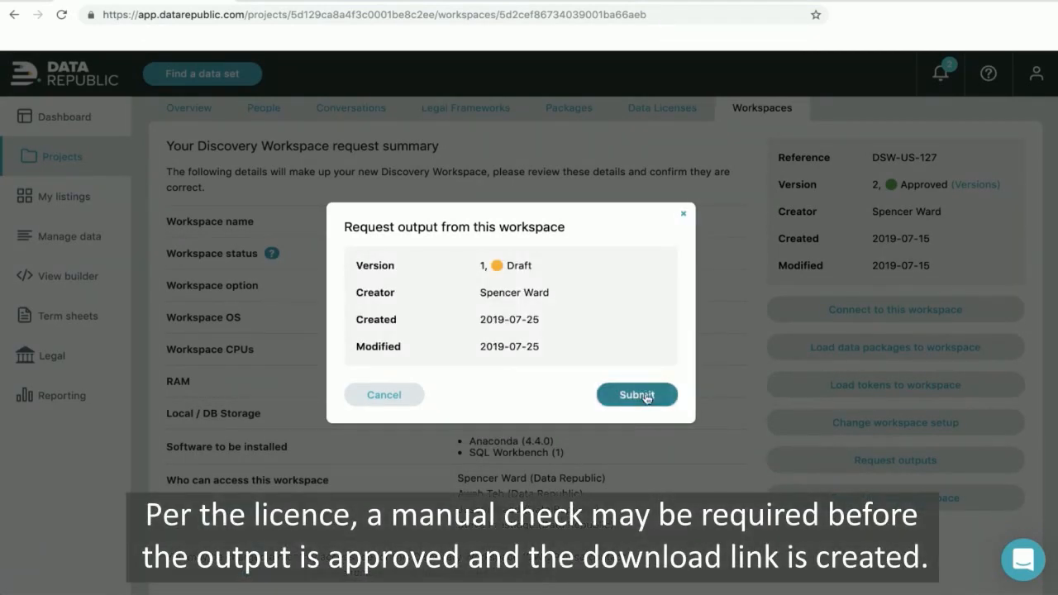
{"action": "left_click", "coordinate": [645, 396]}
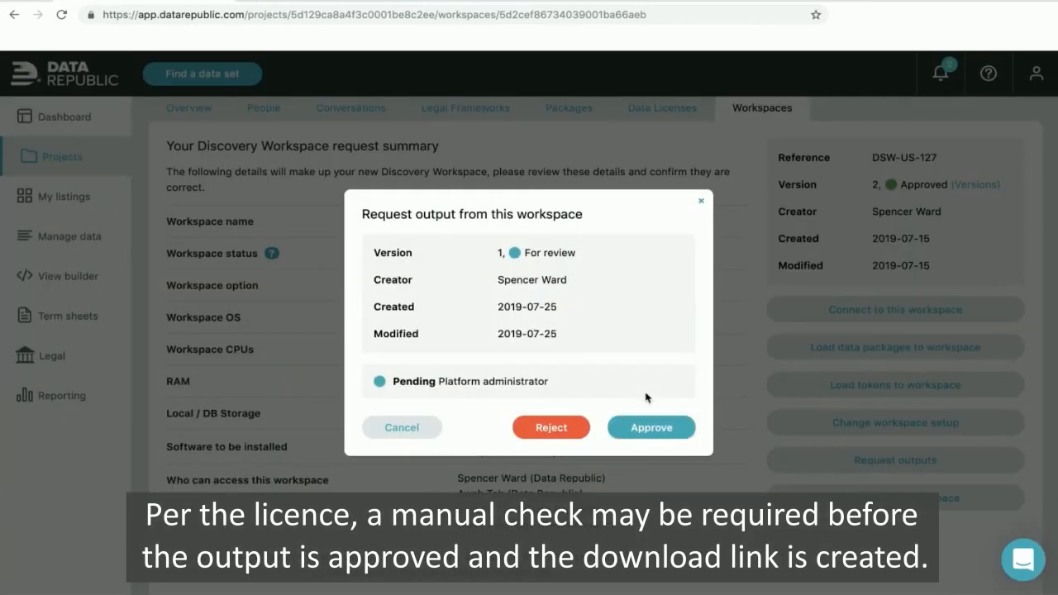
{"action": "left_click", "coordinate": [702, 202]}
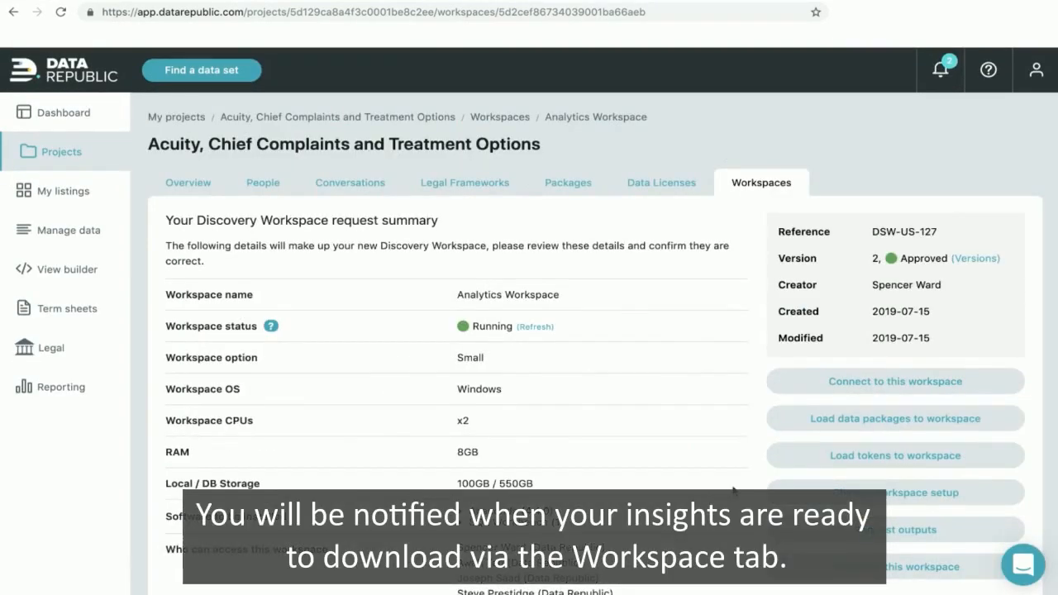
- Download the output zip from the Approved Analytics Workspace output request
{"action": "scroll", "coordinate": [733, 491], "scroll_direction": "down", "scroll_amount": 5}
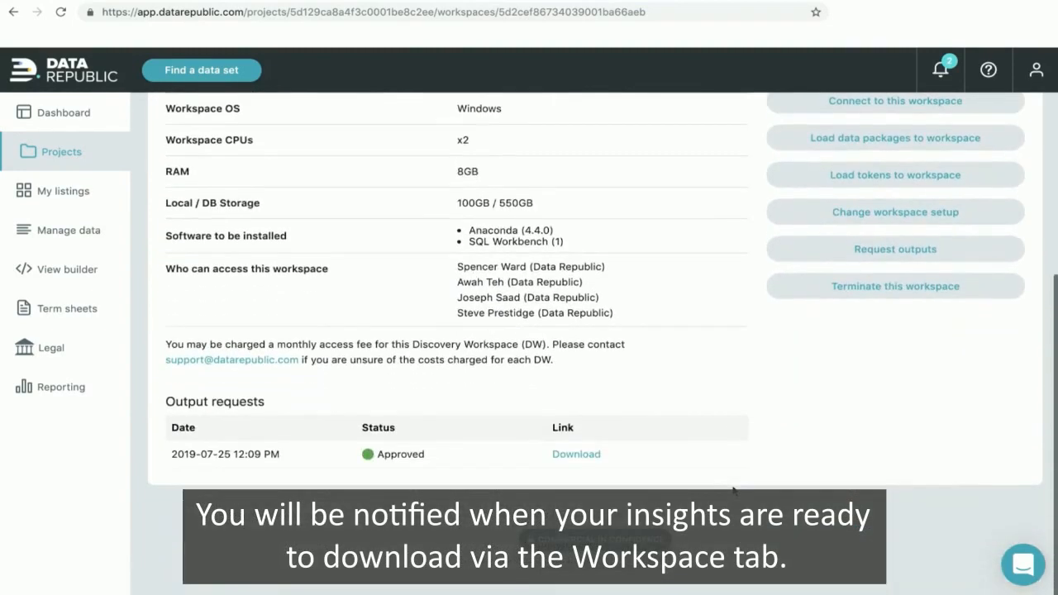
{"action": "left_click", "coordinate": [576, 455]}
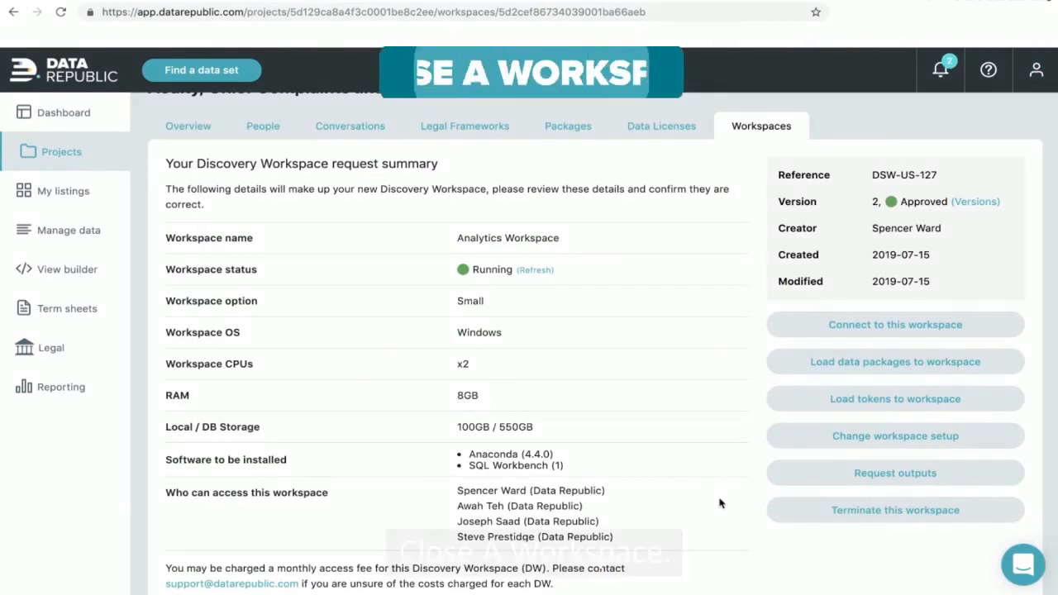
- Acknowledge extracts retrieved, contents unrecoverable, and shared database/drive removal, then terminate Analytics Workspace
{"action": "left_click", "coordinate": [843, 516]}
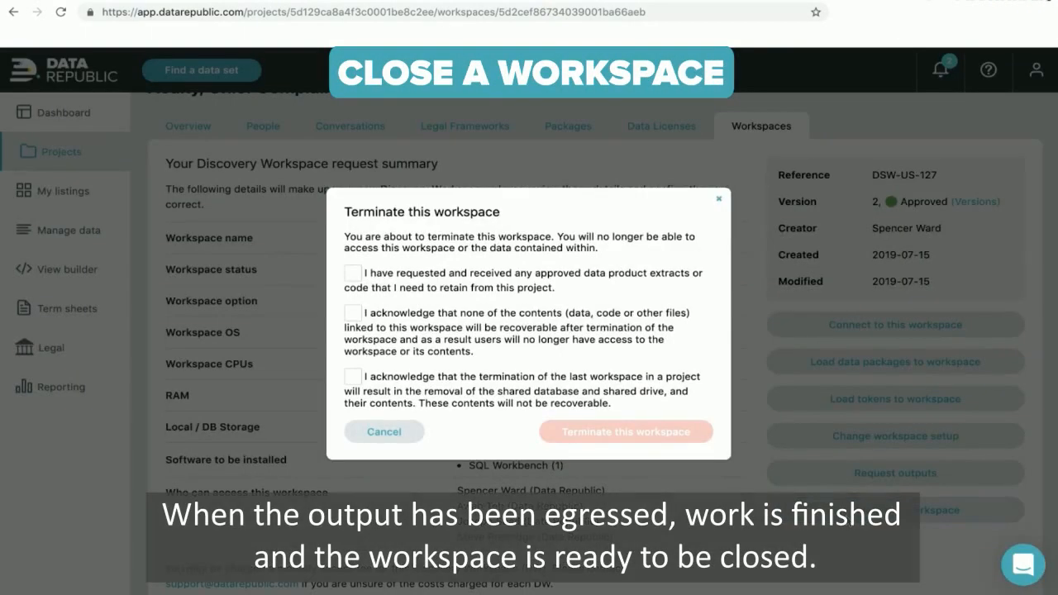
{"action": "left_click", "coordinate": [353, 274]}
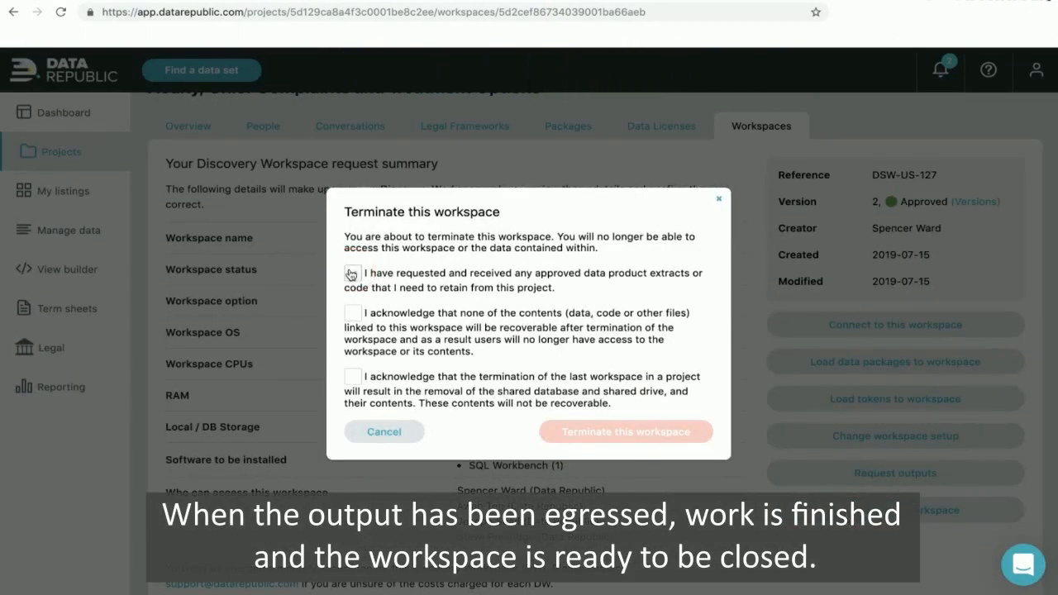
{"action": "left_click", "coordinate": [353, 314]}
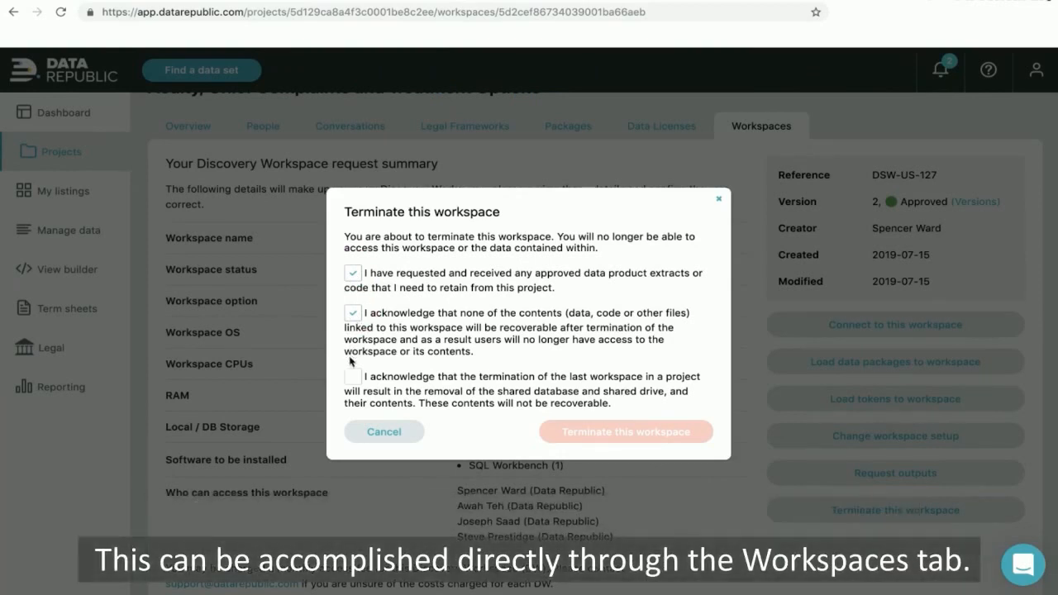
{"action": "left_click", "coordinate": [352, 378]}
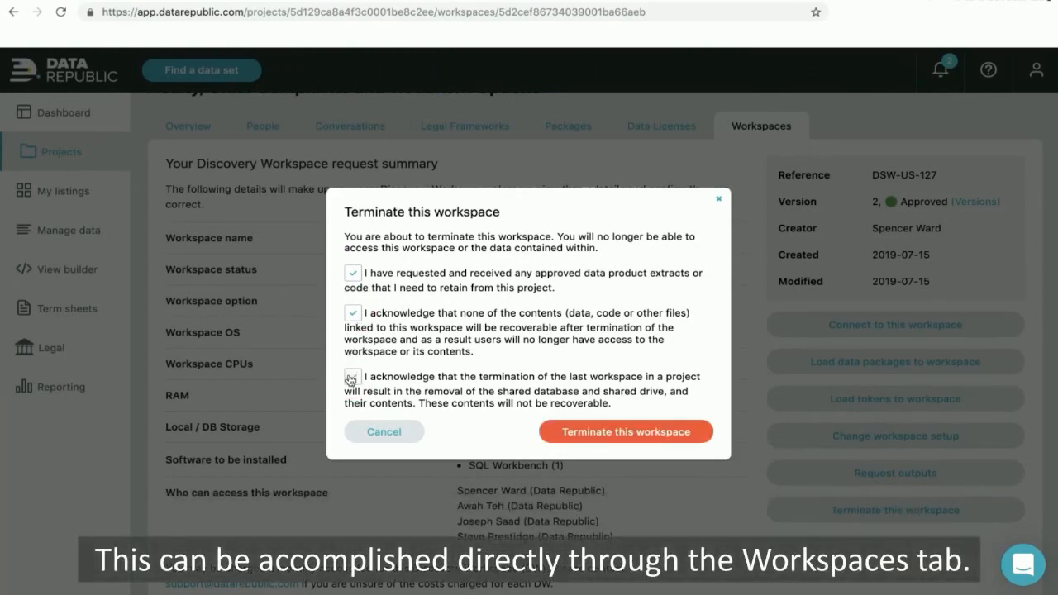
{"action": "left_click", "coordinate": [607, 432]}
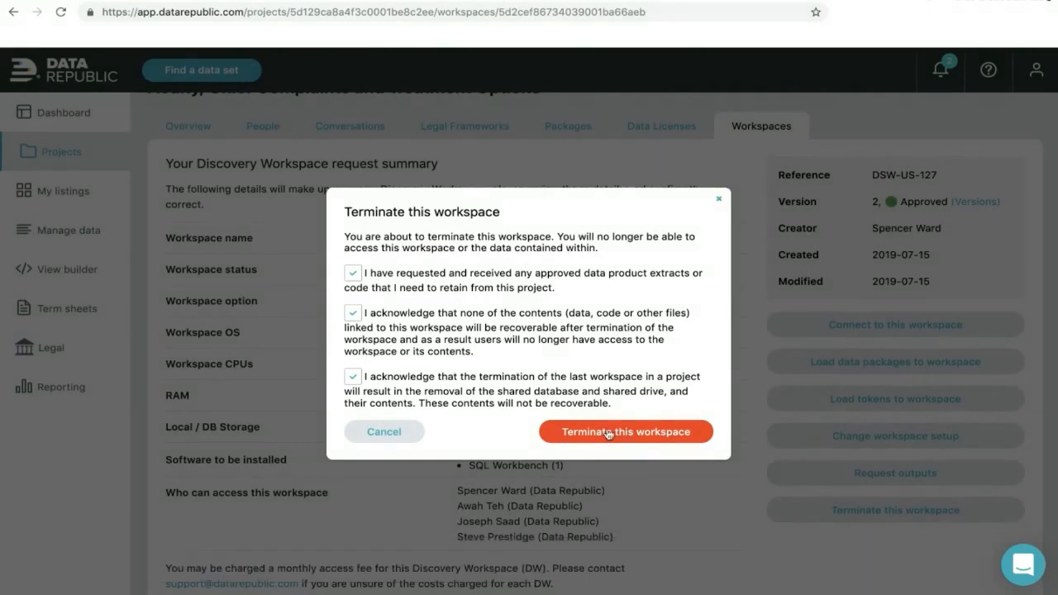